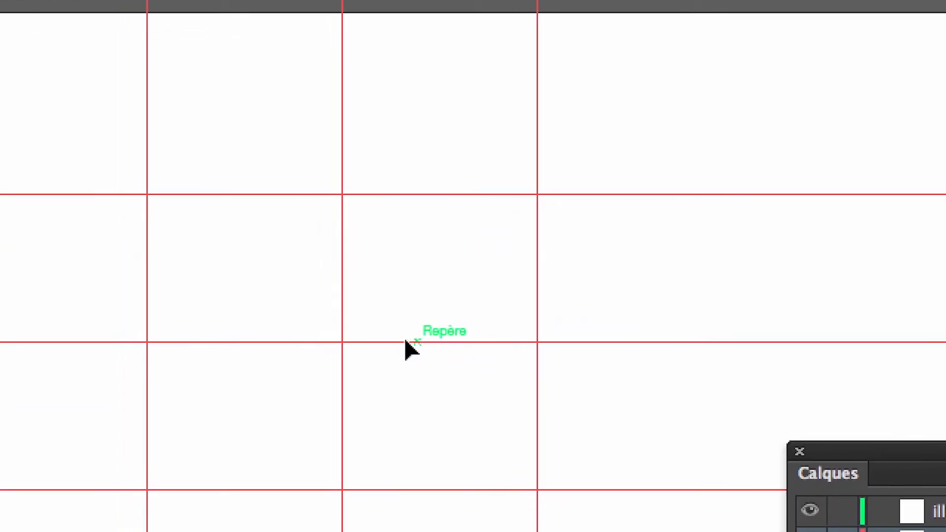
# Step: Select the middle horizontal guide with a marquee and move the Calques panel nearer to the middle of the artboard
pyautogui.moveTo(415, 324); pyautogui.dragTo(443, 391)
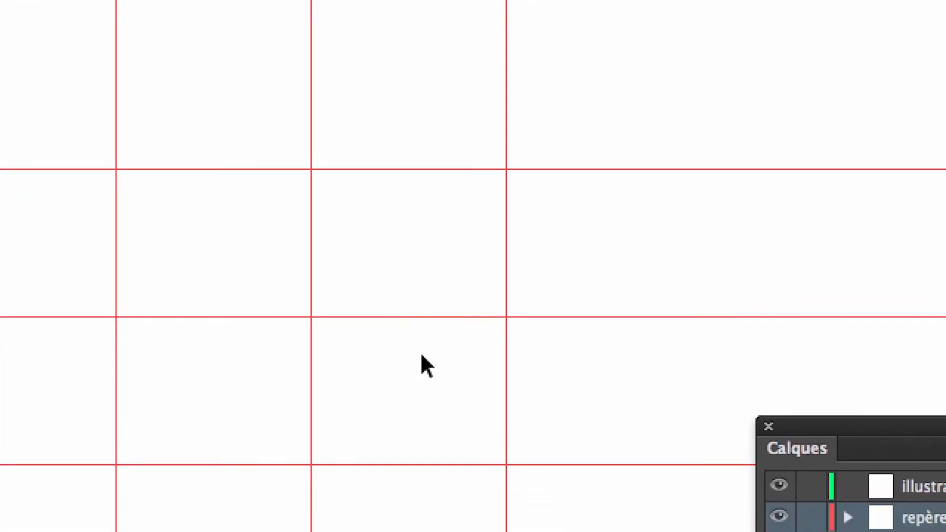
pyautogui.moveTo(414, 333); pyautogui.dragTo(433, 373)
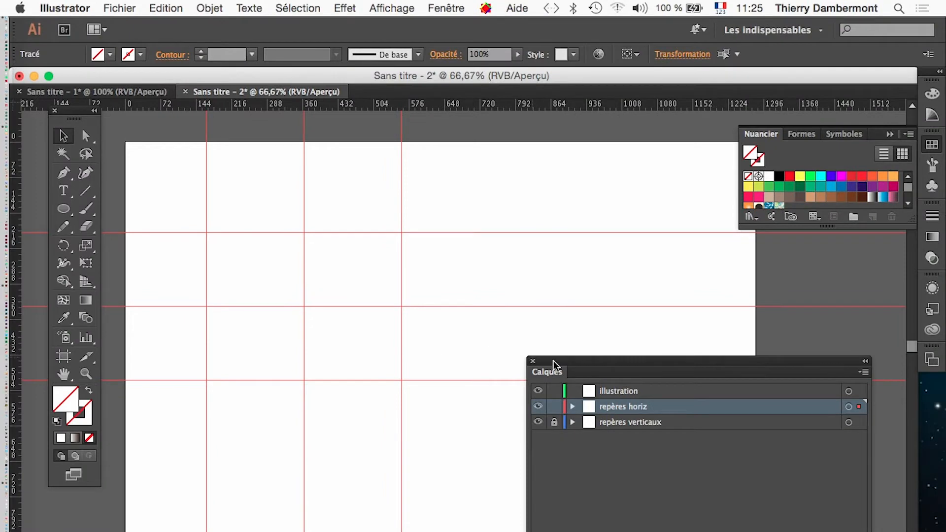
pyautogui.moveTo(556, 366); pyautogui.dragTo(467, 228)
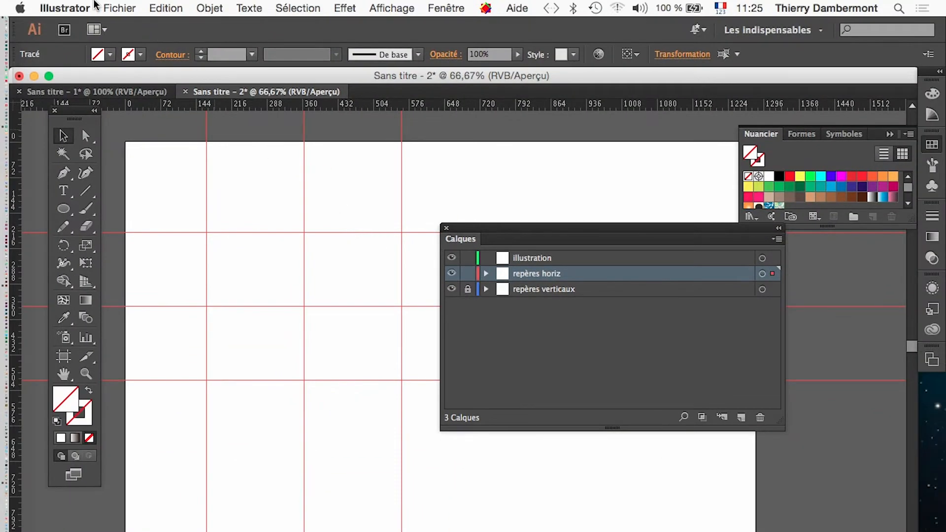
# Step: Set the guide colour to Cyan in the Repères et grille preferences and clear the selection on the artboard
pyautogui.click(95, 6)
pyautogui.moveTo(148, 48)
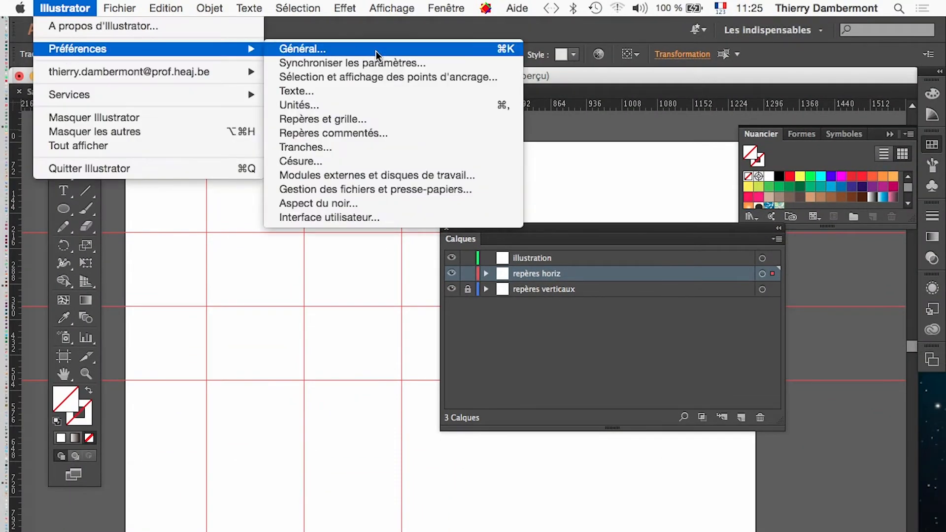
pyautogui.click(390, 120)
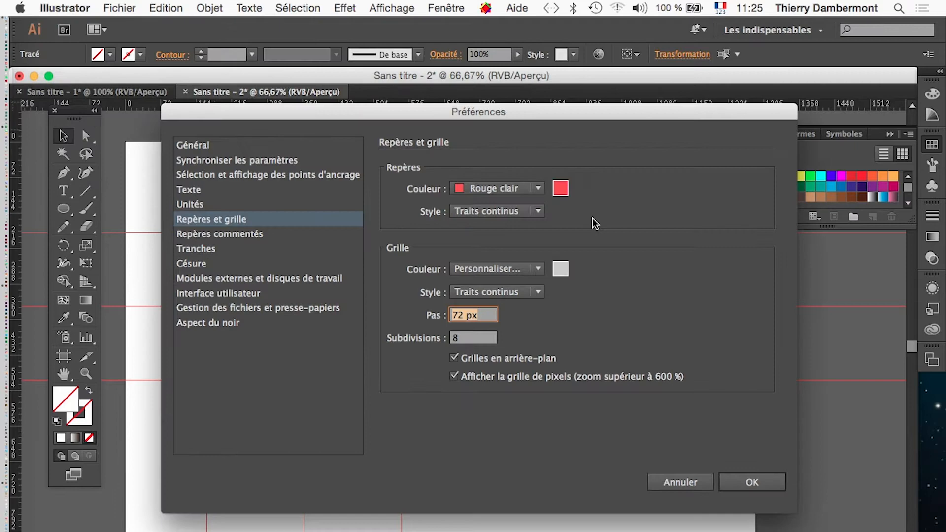
pyautogui.click(490, 190)
pyautogui.click(498, 306)
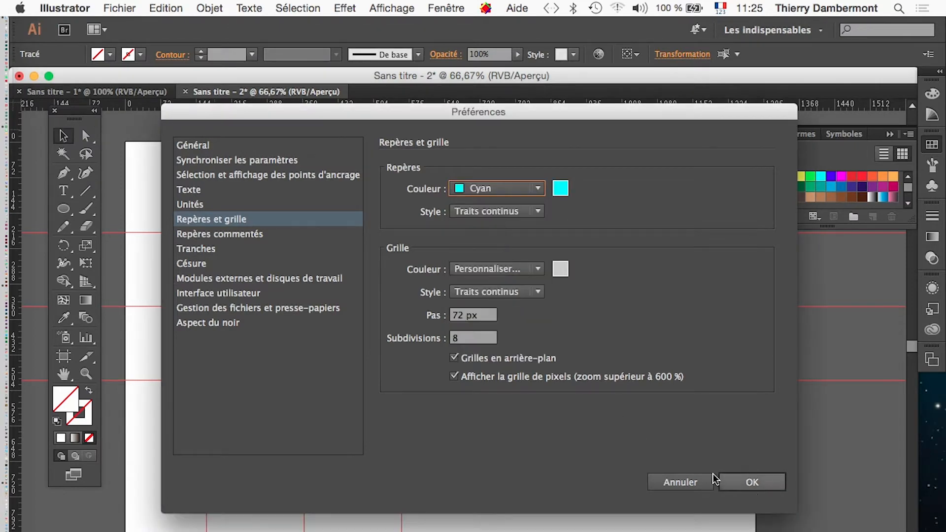
pyautogui.click(750, 485)
pyautogui.click(389, 431)
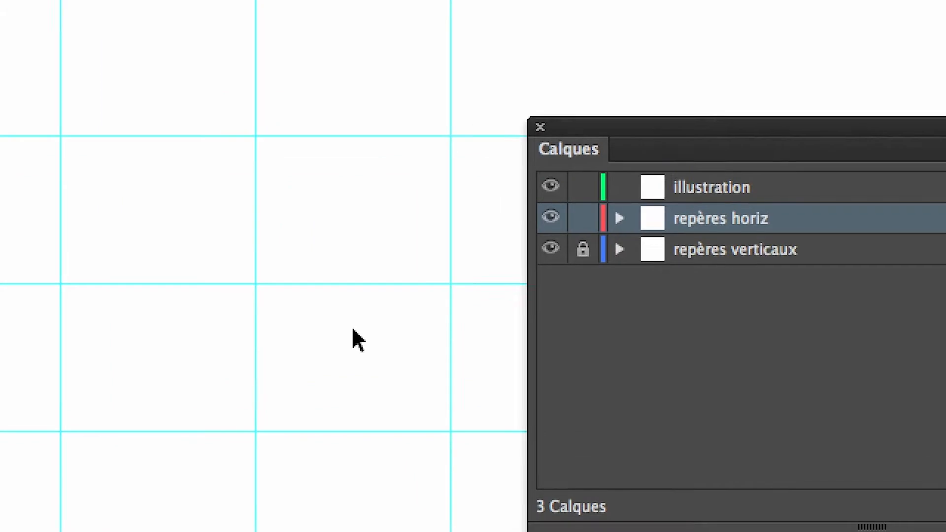
# Step: Select individual horizontal guides of the repères horiz layer one at a time, clearing the selection between them
pyautogui.moveTo(293, 257); pyautogui.dragTo(325, 291)
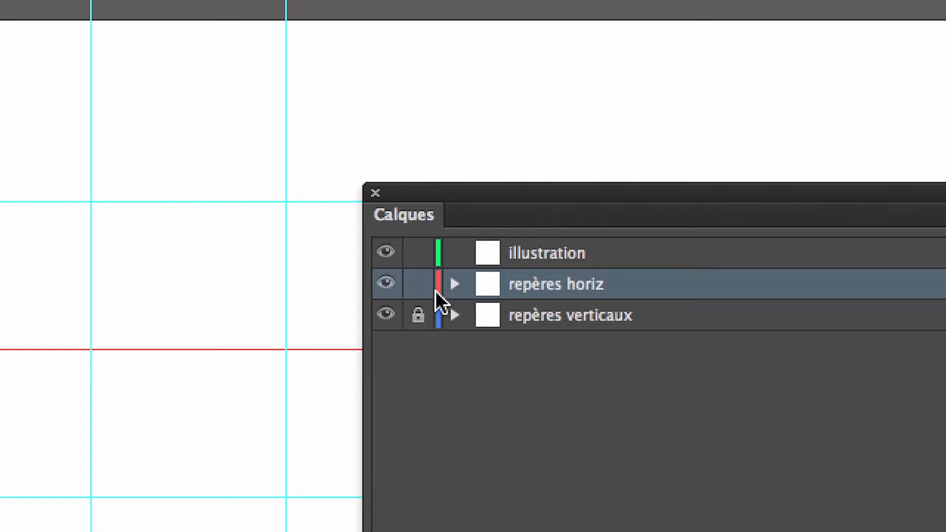
pyautogui.moveTo(185, 309); pyautogui.dragTo(221, 369)
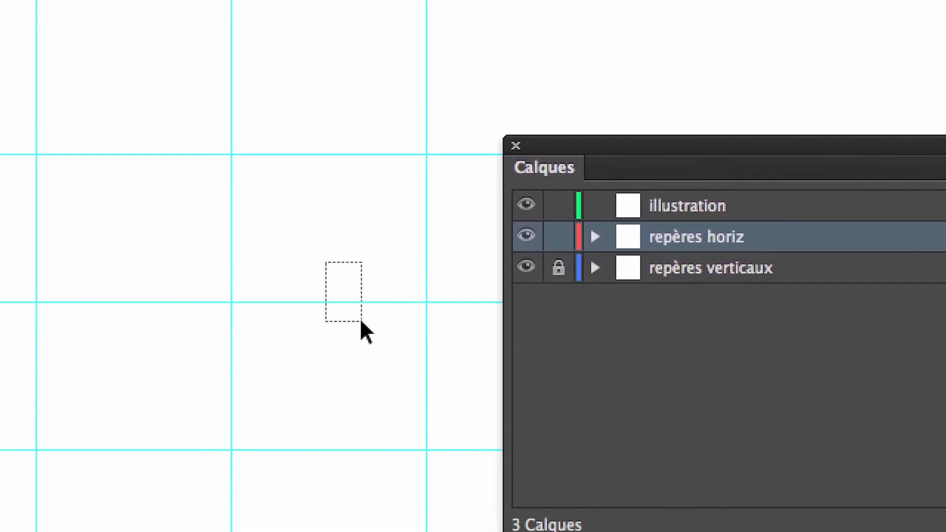
pyautogui.moveTo(361, 321); pyautogui.dragTo(356, 330)
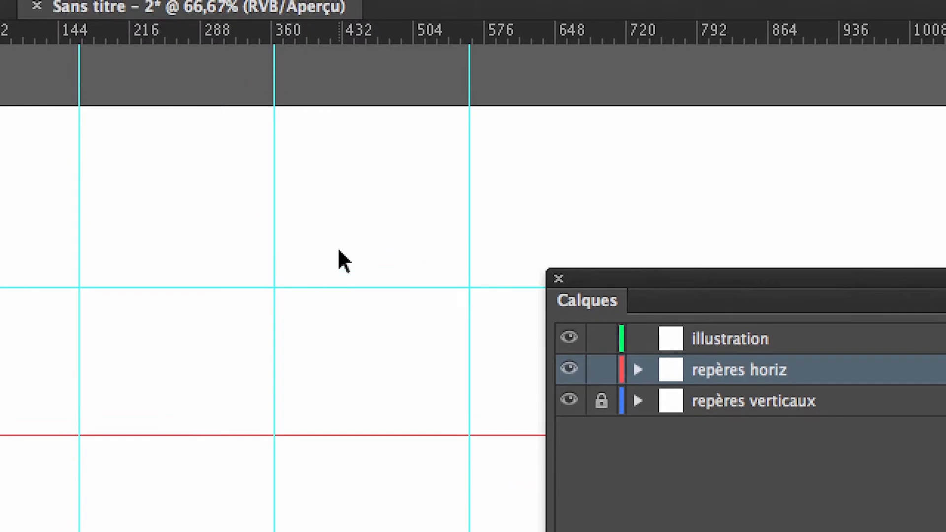
pyautogui.moveTo(299, 113); pyautogui.dragTo(336, 184)
pyautogui.click(336, 184)
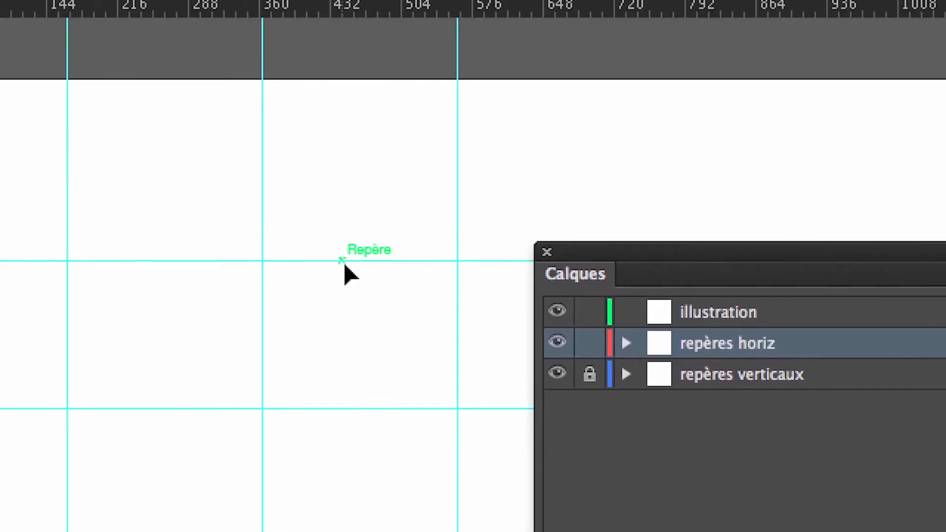
pyautogui.click(344, 264)
pyautogui.click(361, 280)
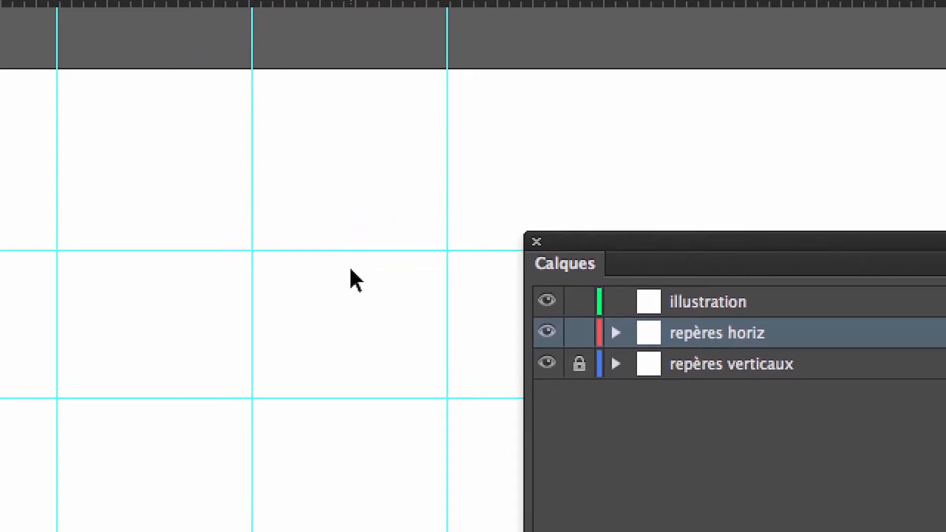
# Step: Select the top horizontal guide with a marquee and show the Transformation panel beside the guides
pyautogui.moveTo(347, 207); pyautogui.dragTo(377, 282)
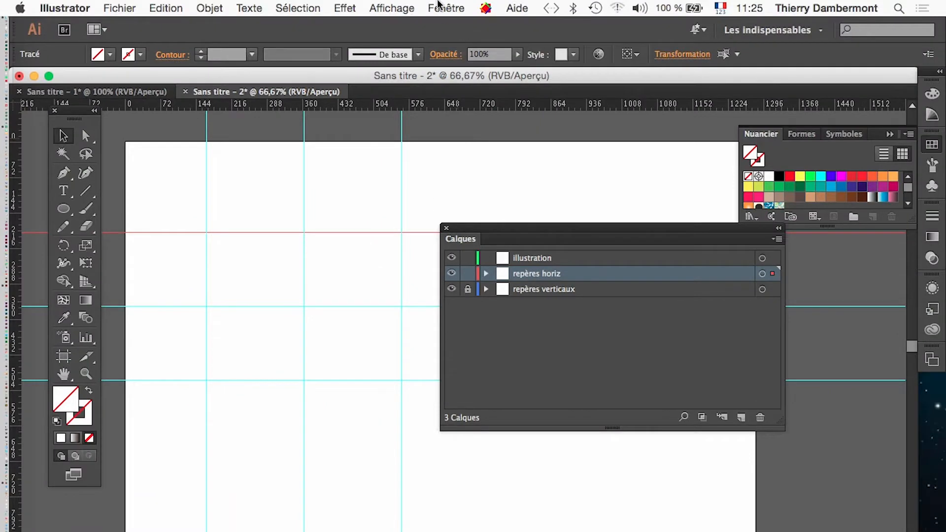
pyautogui.click(440, 7)
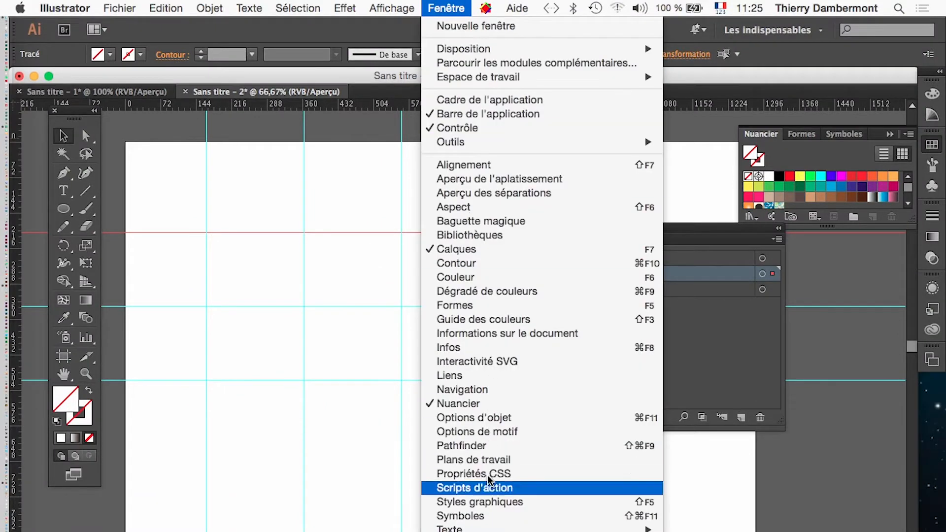
pyautogui.click(493, 531)
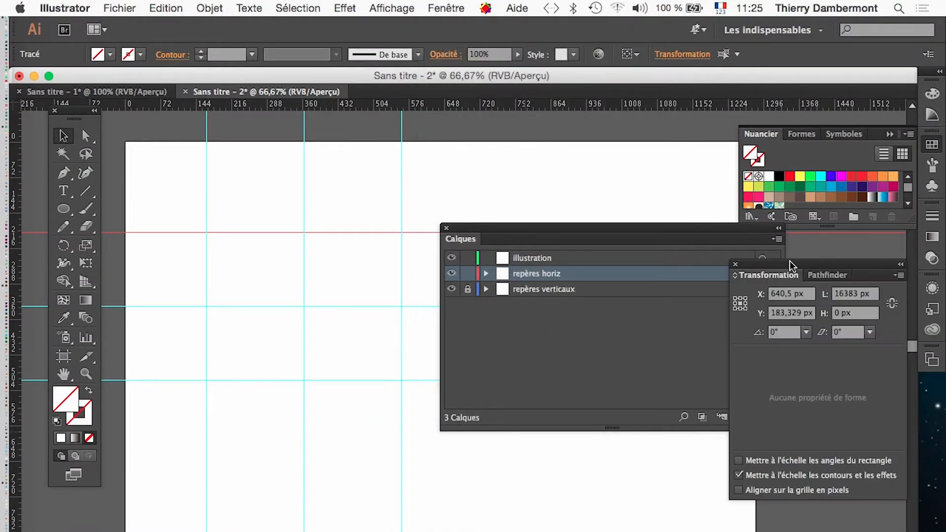
pyautogui.moveTo(791, 266); pyautogui.dragTo(287, 286)
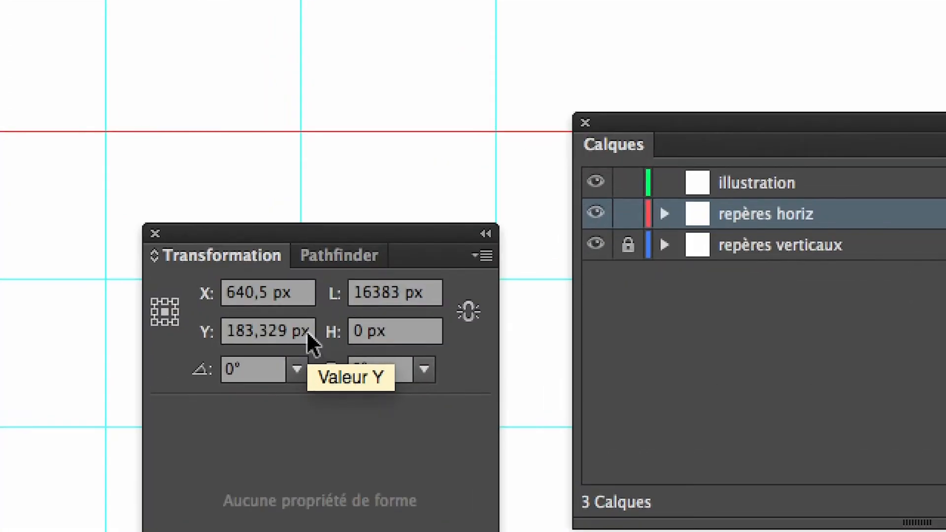
# Step: Set the top horizontal guide's Y position to 200 px
pyautogui.doubleClick(286, 333)
pyautogui.click(289, 329)
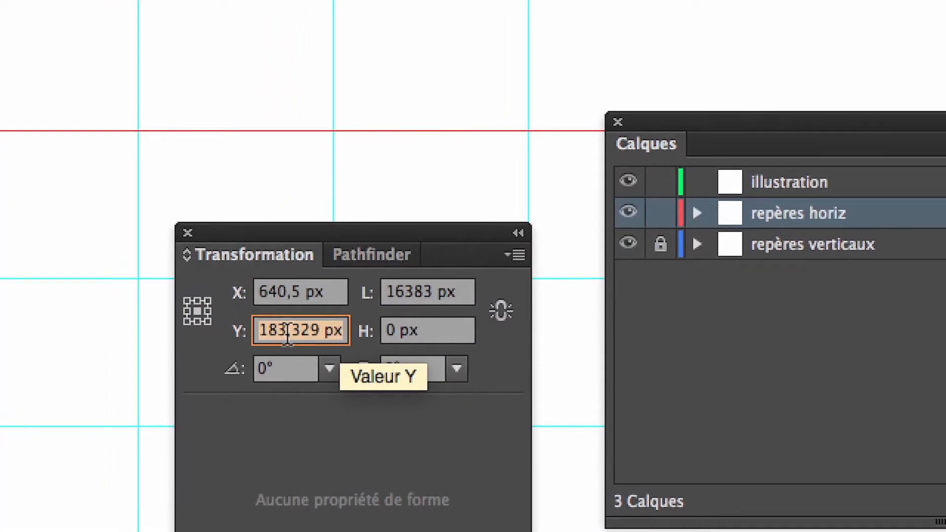
pyautogui.write('200')
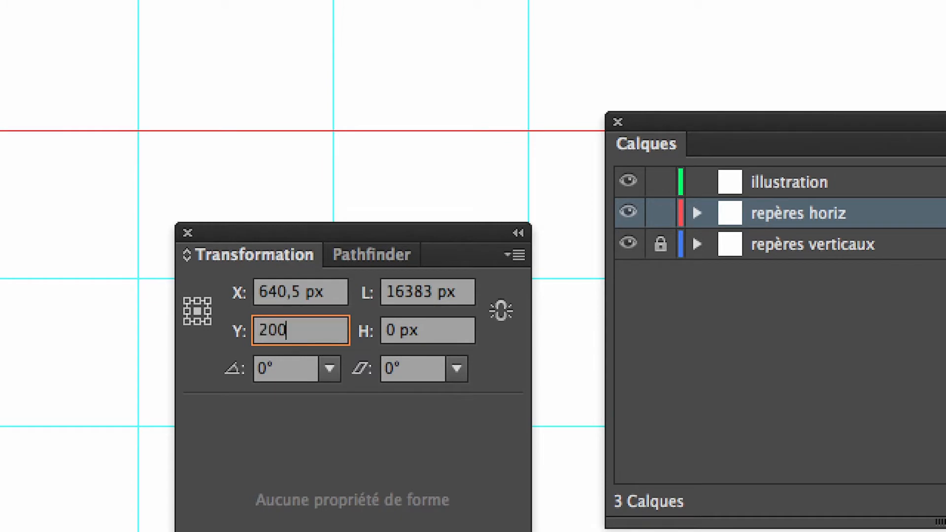
pyautogui.press('Tab')
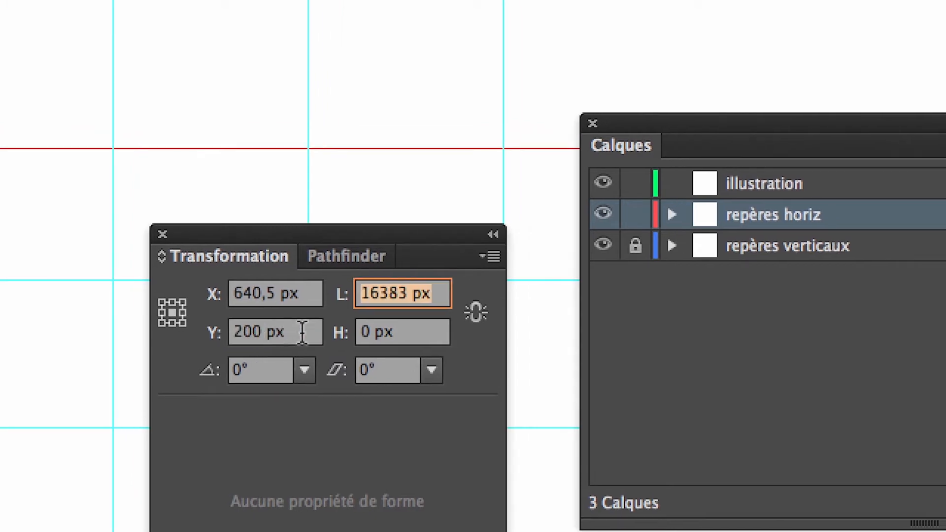
# Step: Set the top guide's Y position to 100 px, and return it to 200 px
pyautogui.click(302, 333)
pyautogui.write('100')
pyautogui.press('Tab')
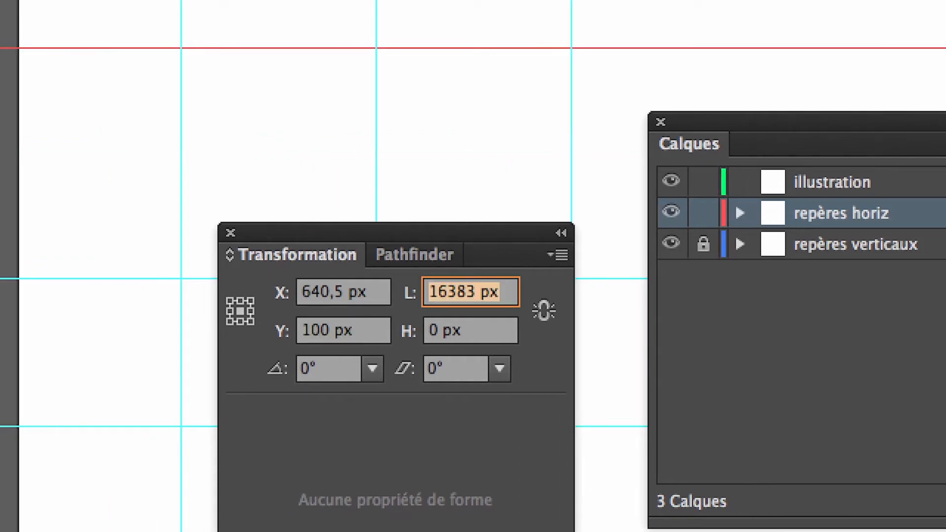
pyautogui.click(297, 324)
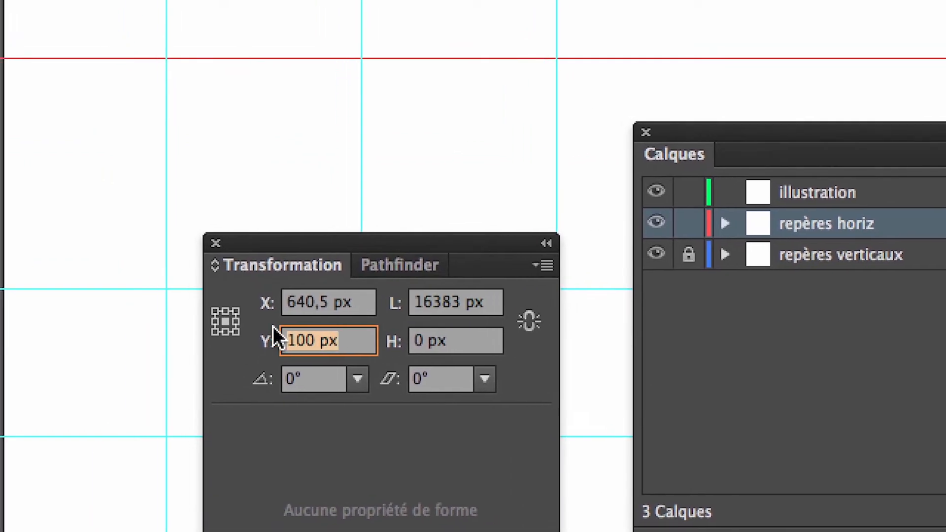
pyautogui.write('200')
pyautogui.press('Tab')
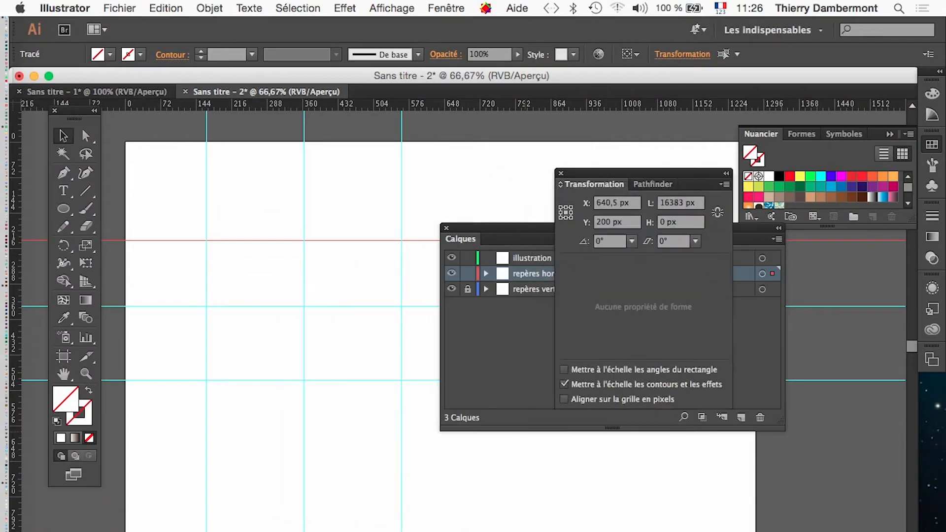
# Step: Move the two lower horizontal guides freehand to uneven spacing, one at a Y of about 262 px, and reselect the top guide
pyautogui.moveTo(644, 174); pyautogui.dragTo(672, 157)
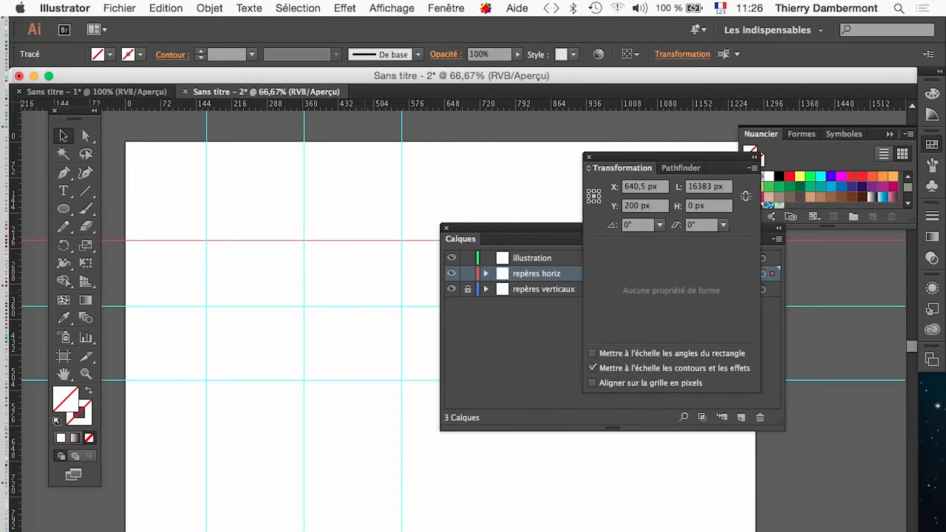
pyautogui.moveTo(365, 307); pyautogui.dragTo(364, 327)
pyautogui.moveTo(349, 380); pyautogui.dragTo(346, 271)
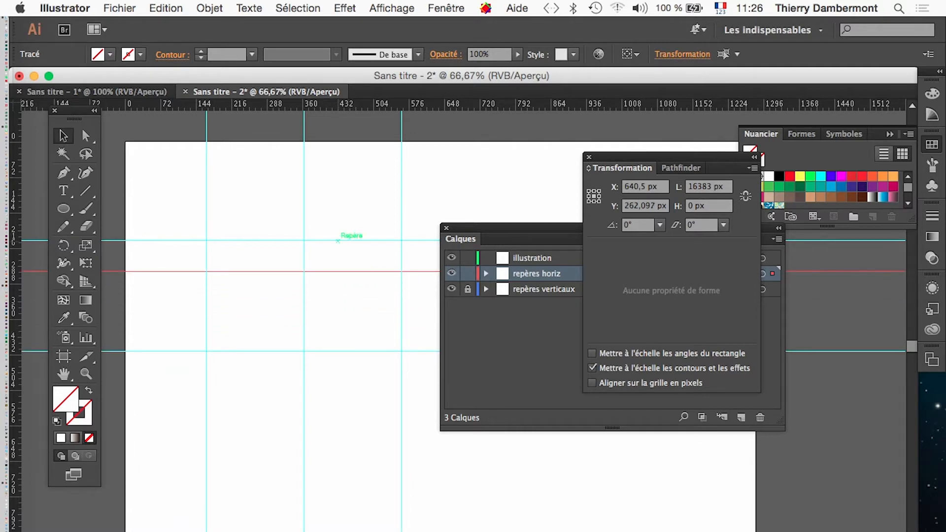
pyautogui.click(338, 241)
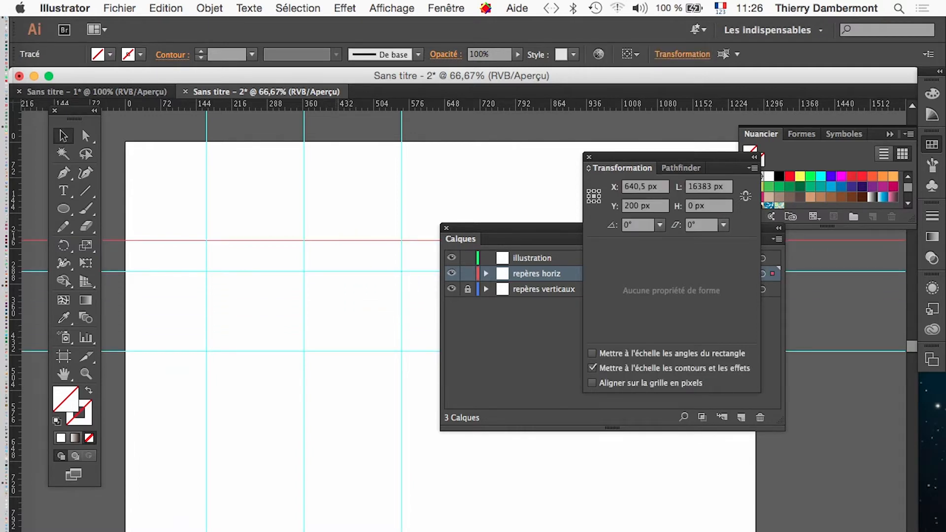
# Step: Select the two lower horizontal guides, rearrange the Transformation, tools and Calques panels clear of the guides, and clear the selection
pyautogui.moveTo(666, 157); pyautogui.dragTo(436, 204)
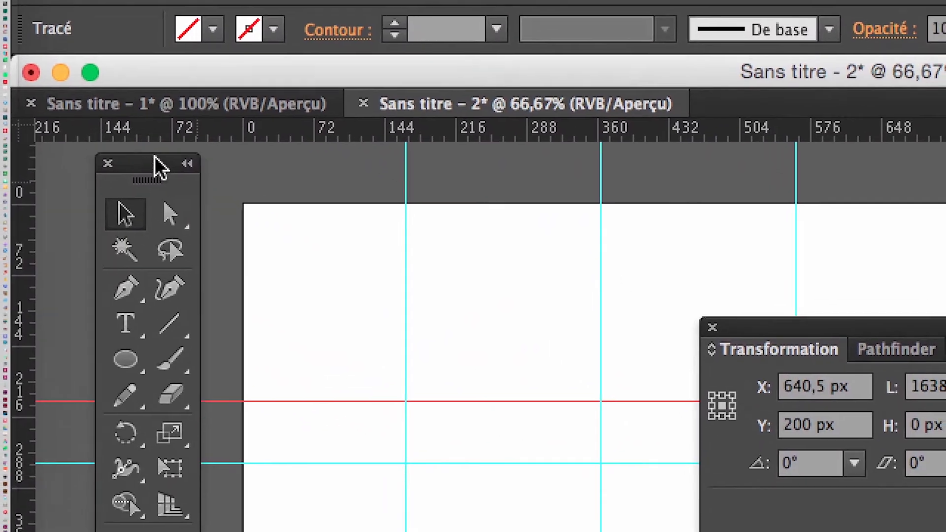
pyautogui.moveTo(155, 157); pyautogui.dragTo(169, 229)
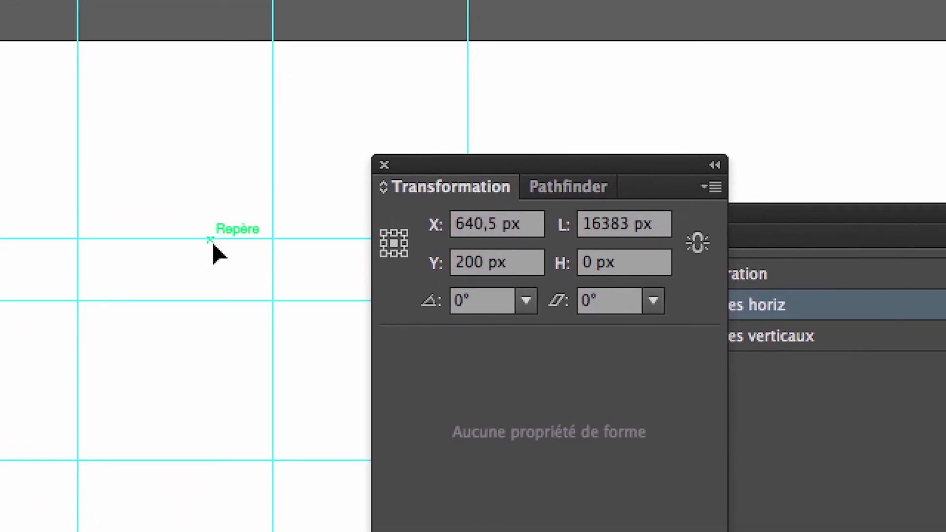
pyautogui.moveTo(209, 265); pyautogui.dragTo(229, 464)
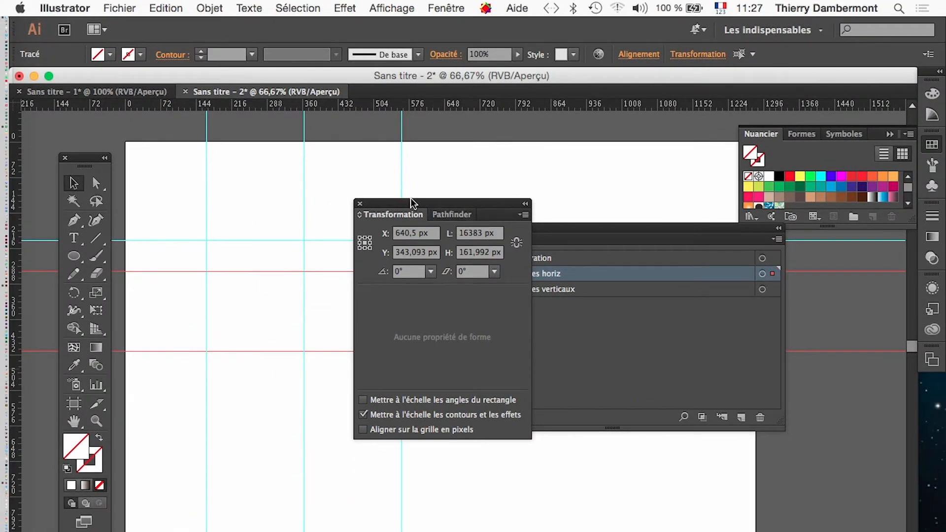
pyautogui.moveTo(412, 204); pyautogui.dragTo(217, 393)
pyautogui.moveTo(500, 227); pyautogui.dragTo(619, 354)
pyautogui.click(258, 371)
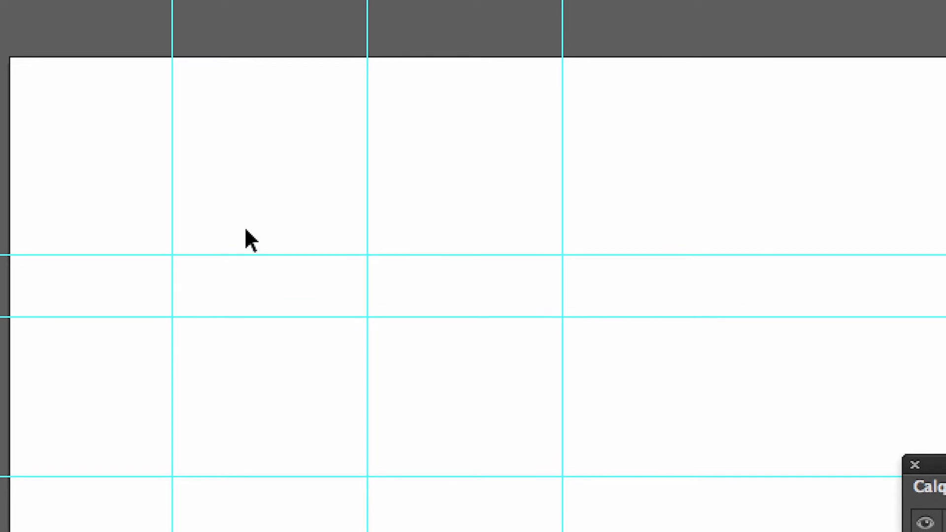
# Step: Select all three horizontal guides together on the repères horiz layer
pyautogui.moveTo(246, 230); pyautogui.dragTo(294, 489)
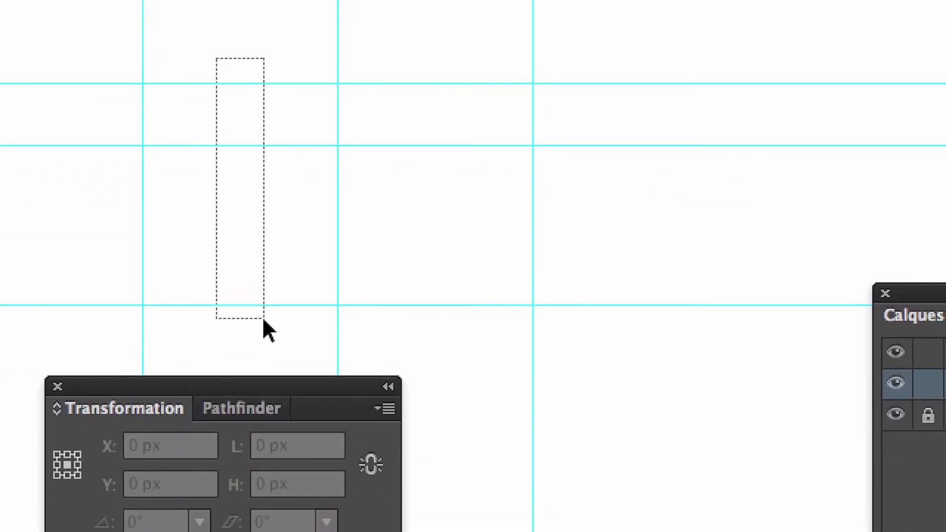
pyautogui.moveTo(264, 320); pyautogui.dragTo(263, 322)
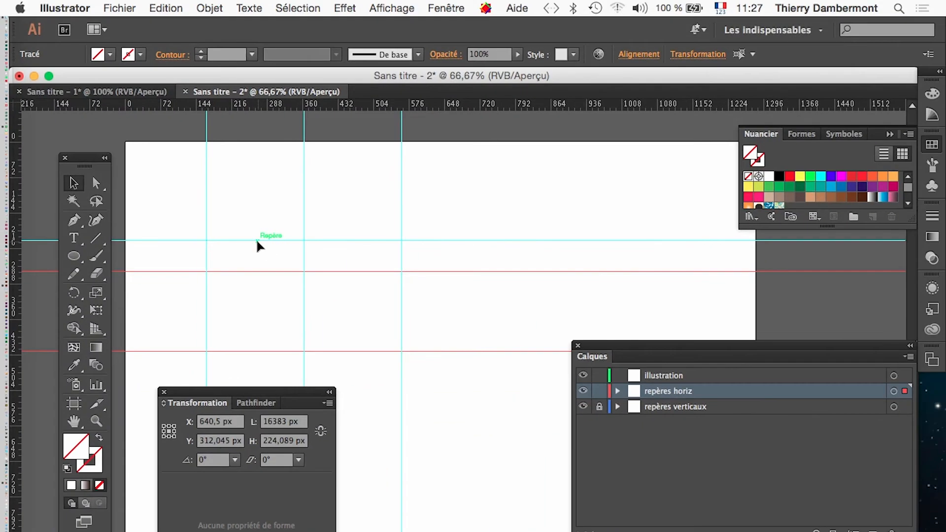
pyautogui.keyDown('shift'); pyautogui.click(256, 235); pyautogui.keyUp('shift')
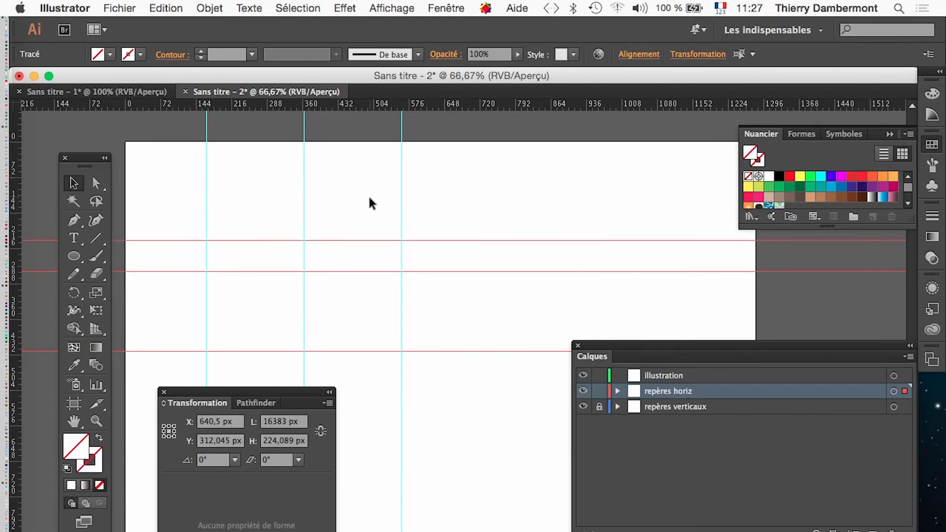
# Step: Show the Alignement panel and place it over the selected horizontal guides
pyautogui.click(445, 8)
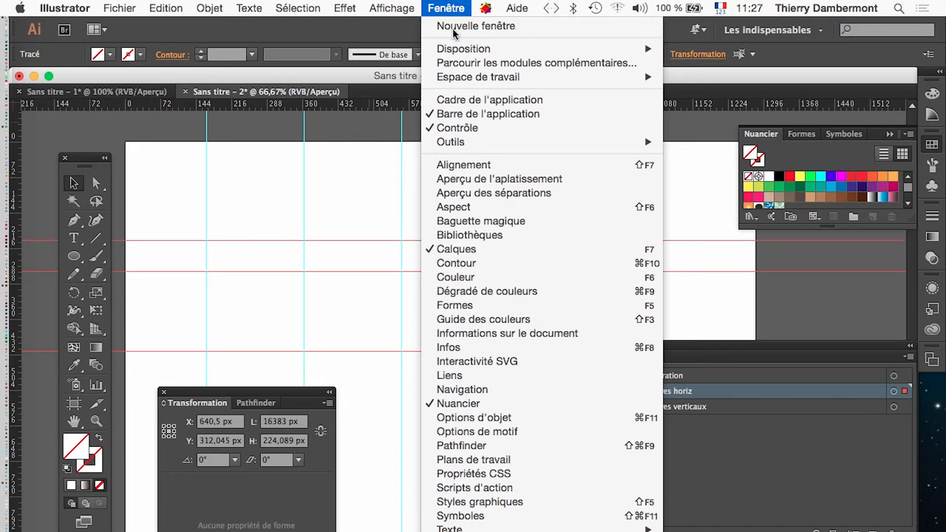
pyautogui.click(473, 164)
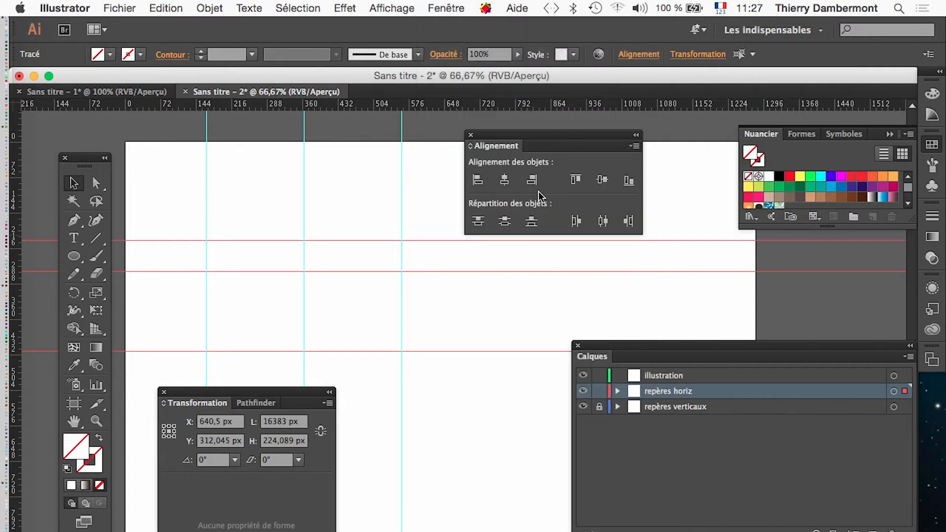
pyautogui.moveTo(512, 137); pyautogui.dragTo(372, 223)
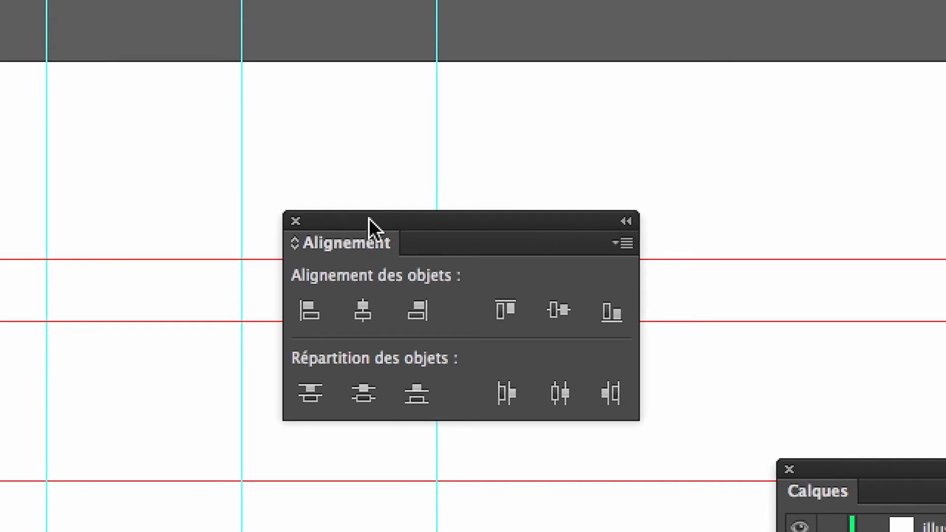
# Step: Expand the Alignement panel to show its spacing options and move it off the horizontal guides
pyautogui.click(480, 237)
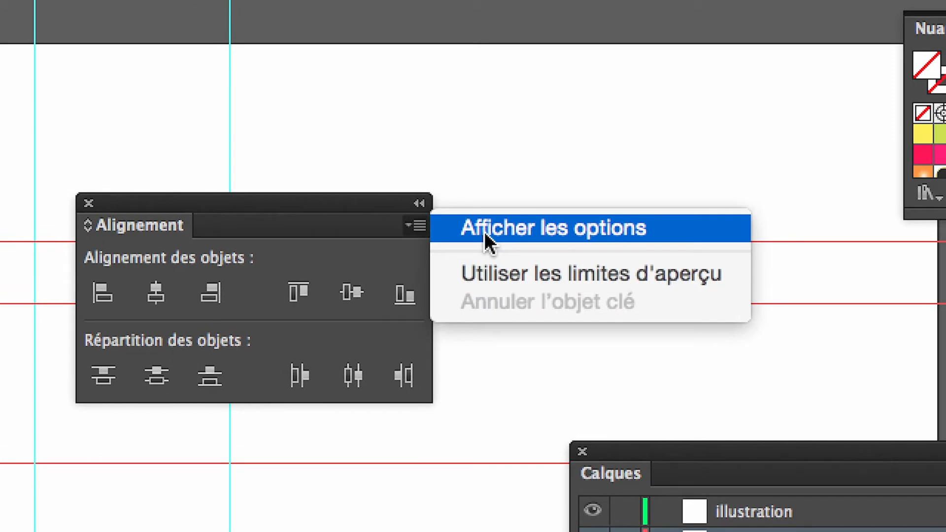
pyautogui.click(485, 235)
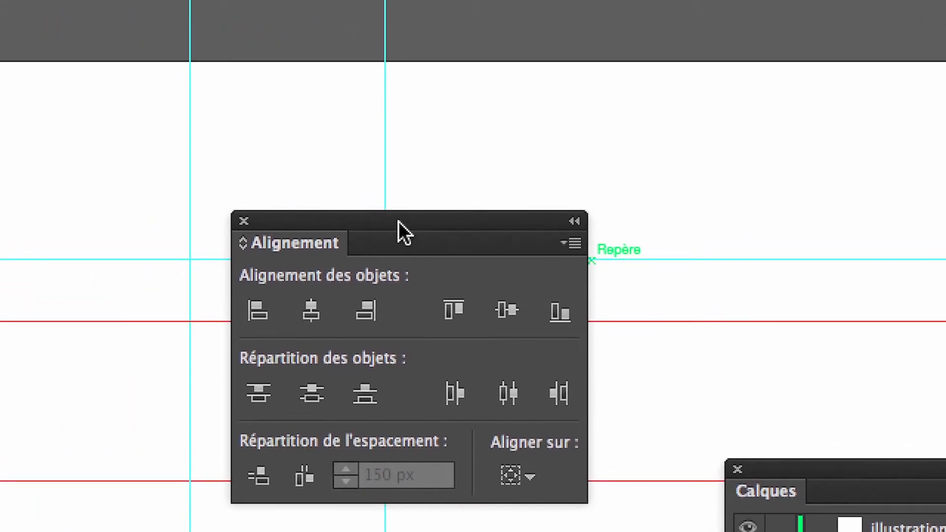
pyautogui.moveTo(398, 220); pyautogui.dragTo(481, 208)
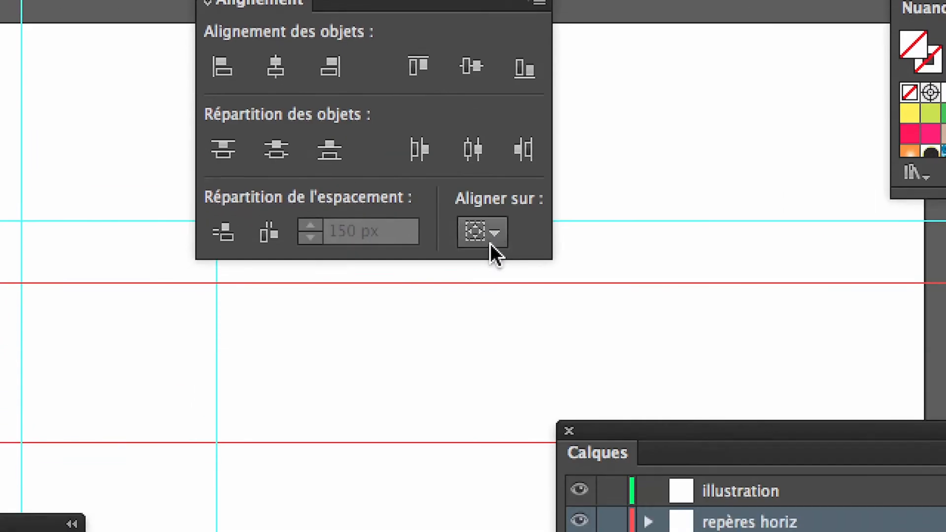
# Step: Set the alignment reference to Aligner sur un objet clé and make the top horizontal guide the key object
pyautogui.click(493, 243)
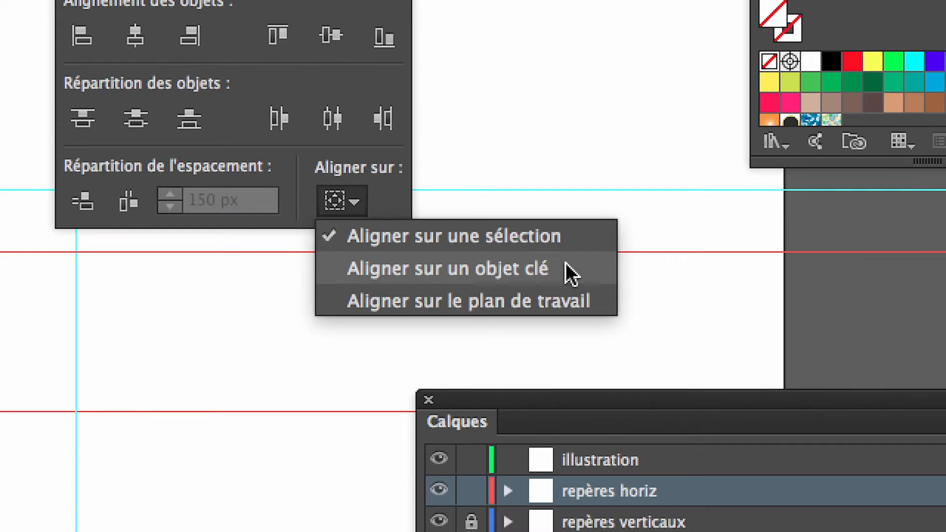
pyautogui.click(565, 266)
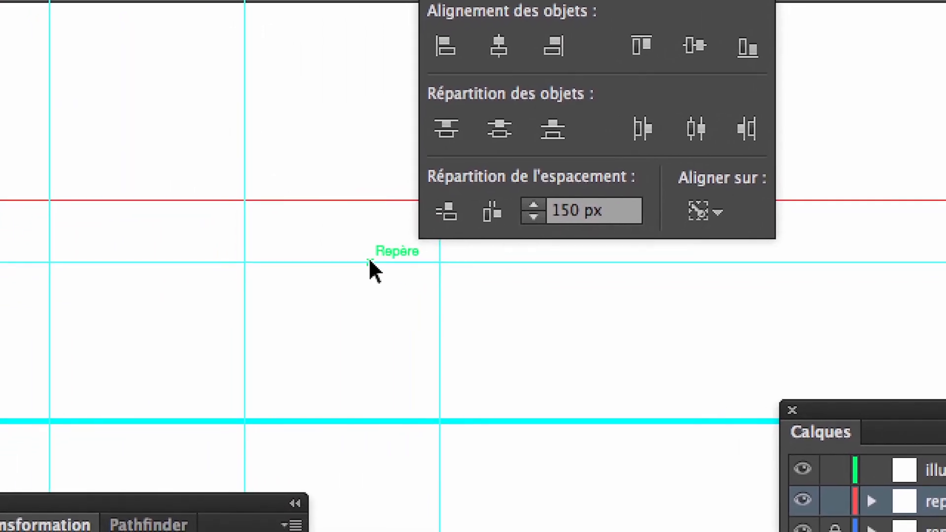
pyautogui.click(143, 286)
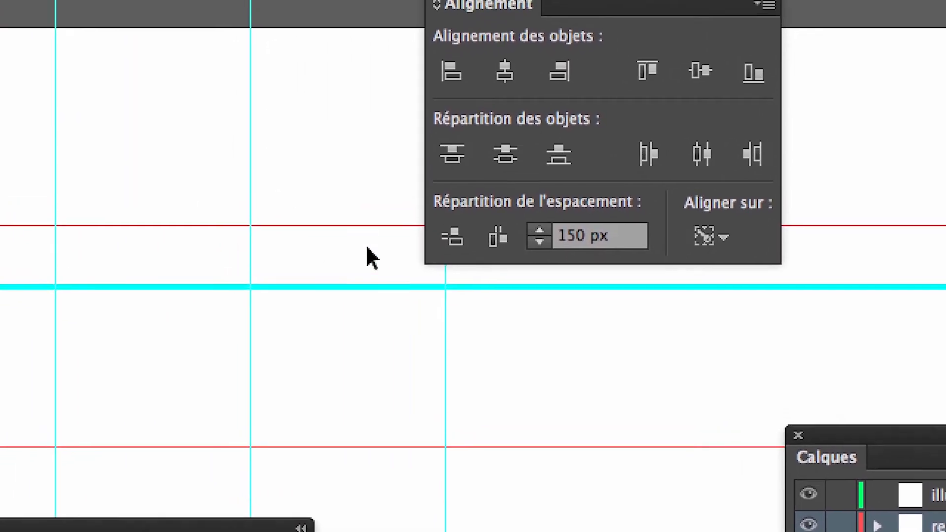
pyautogui.click(353, 226)
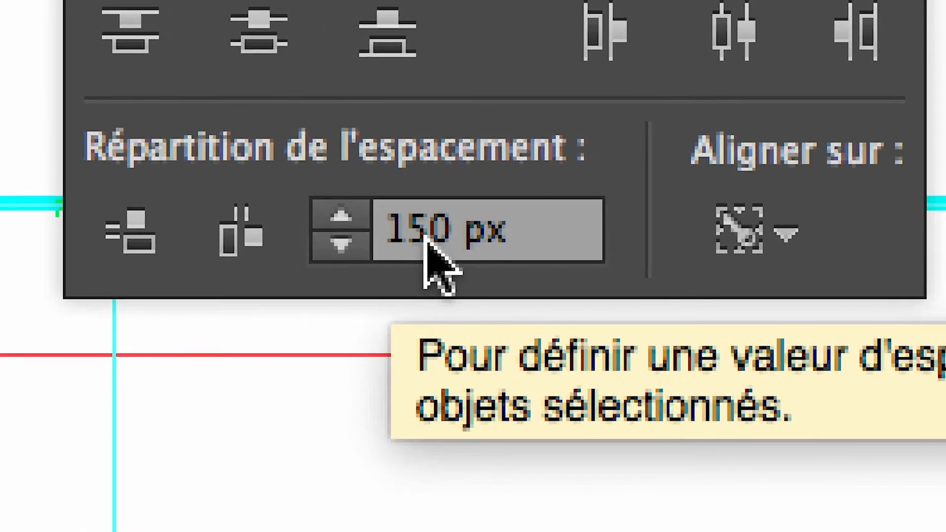
# Step: Set the spacing distribution value for the selected horizontal guides to 200 px
pyautogui.click(904, 256)
pyautogui.doubleClick(432, 235)
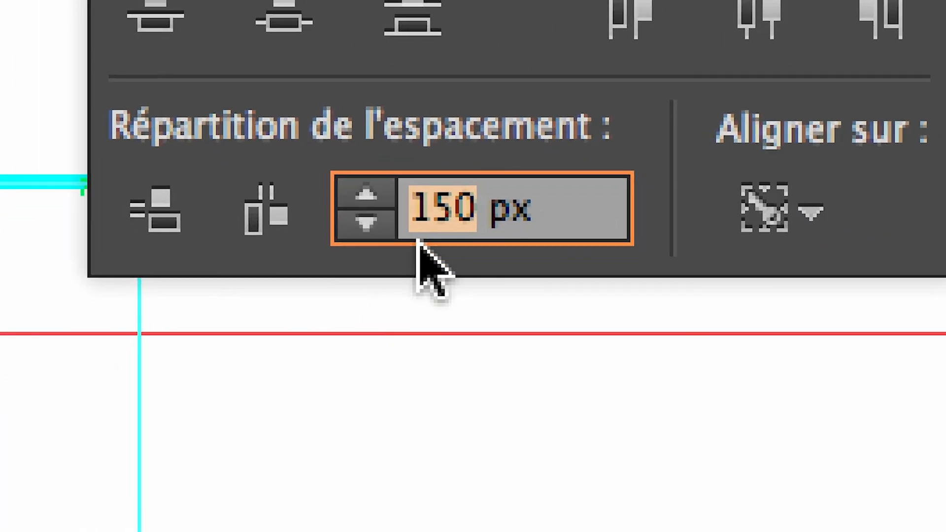
pyautogui.write('200')
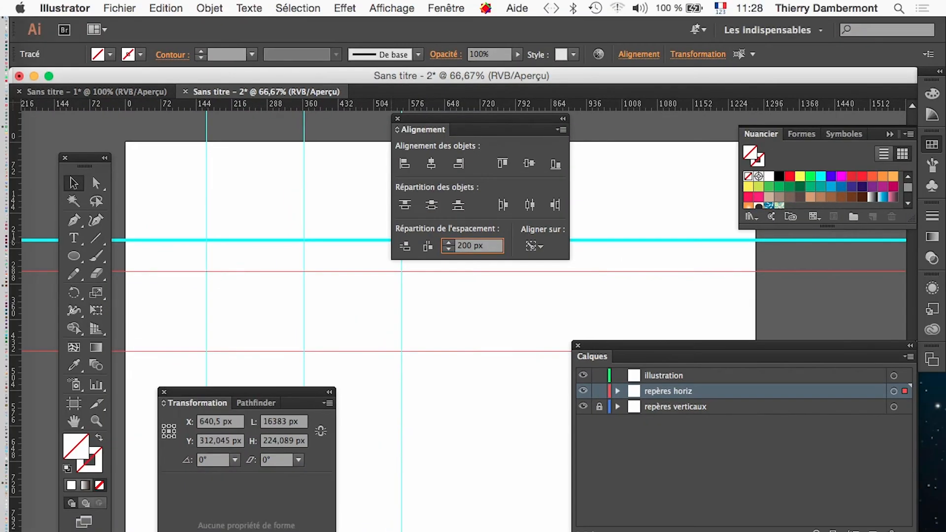
# Step: Check the measurement units in the Unités preferences and close them without changing anything
pyautogui.click(65, 7)
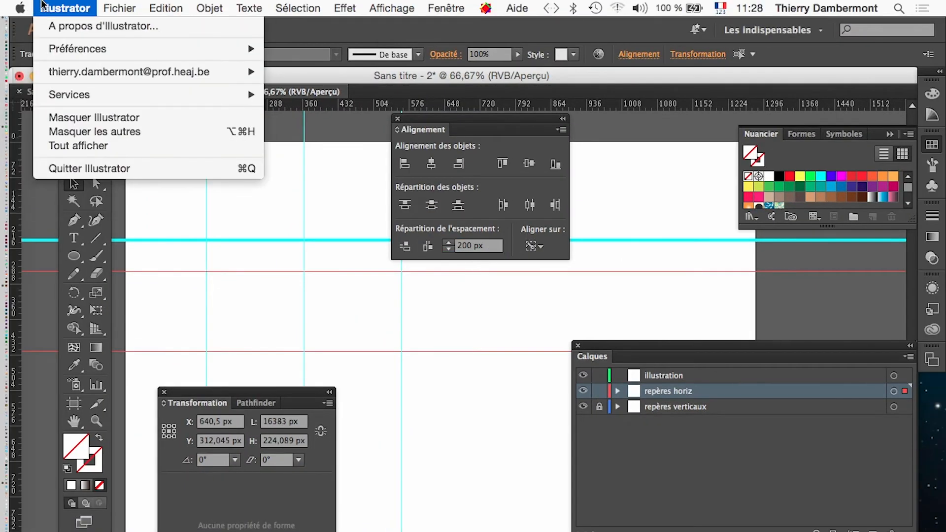
pyautogui.moveTo(79, 48)
pyautogui.click(408, 109)
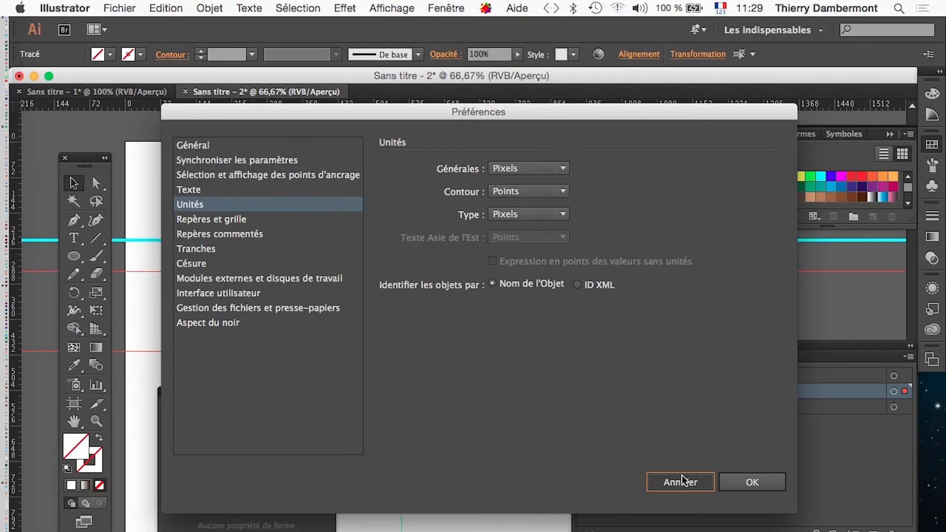
pyautogui.click(679, 487)
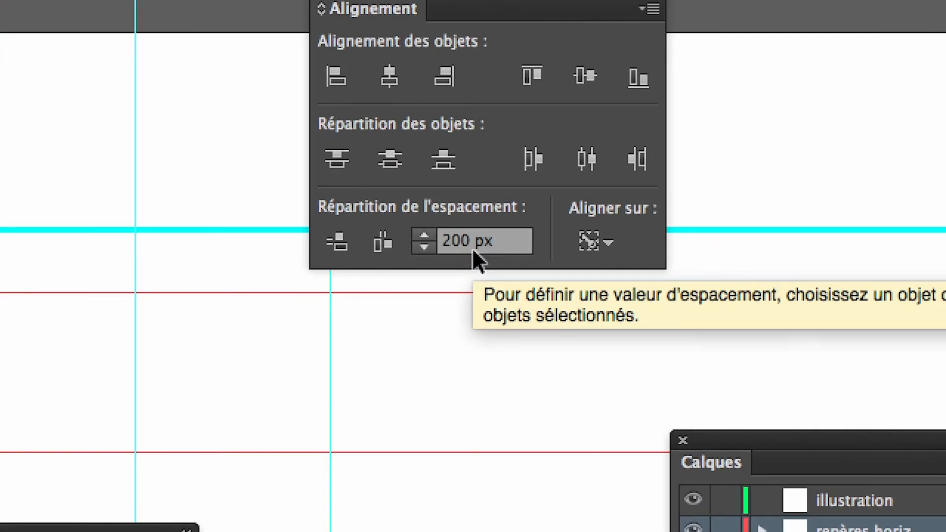
# Step: Re-enter 200 as the spacing value and distribute the horizontal guides vertically from the top key guide
pyautogui.click(468, 242)
pyautogui.write('2')
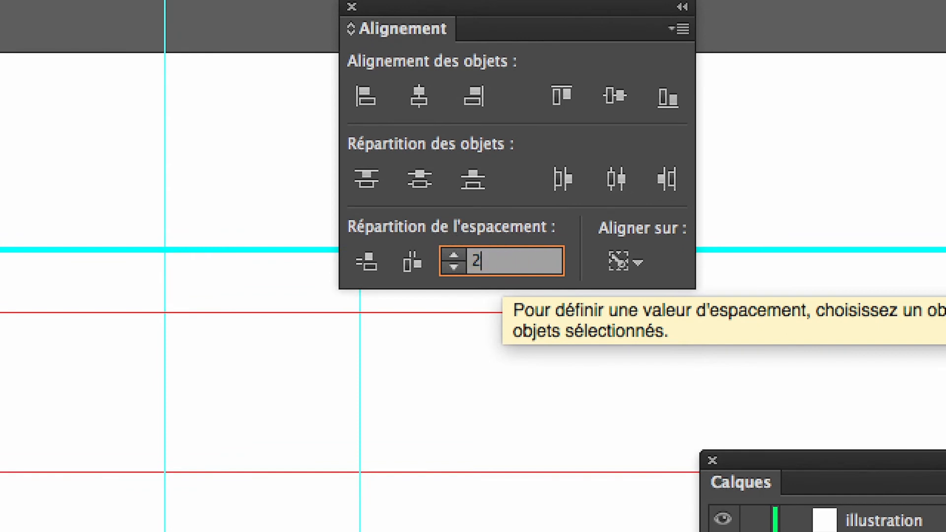
pyautogui.write('00')
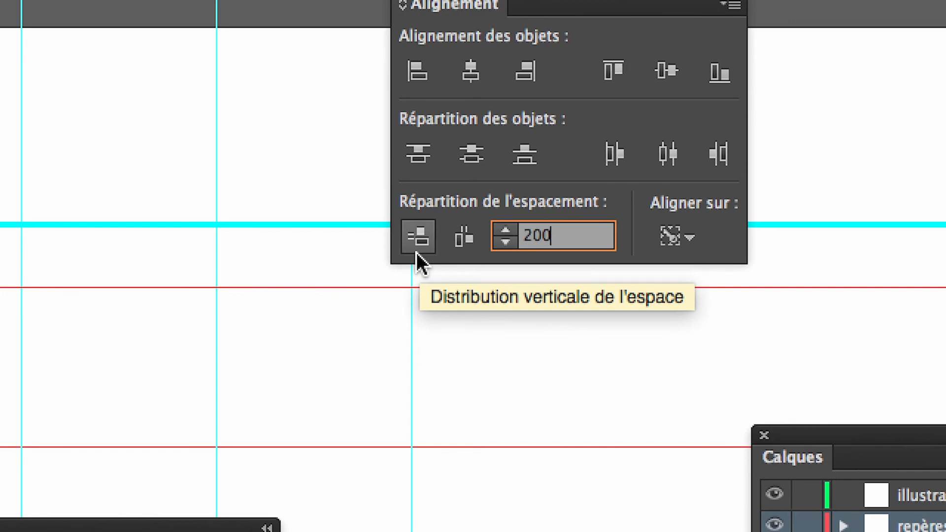
pyautogui.press('Return')
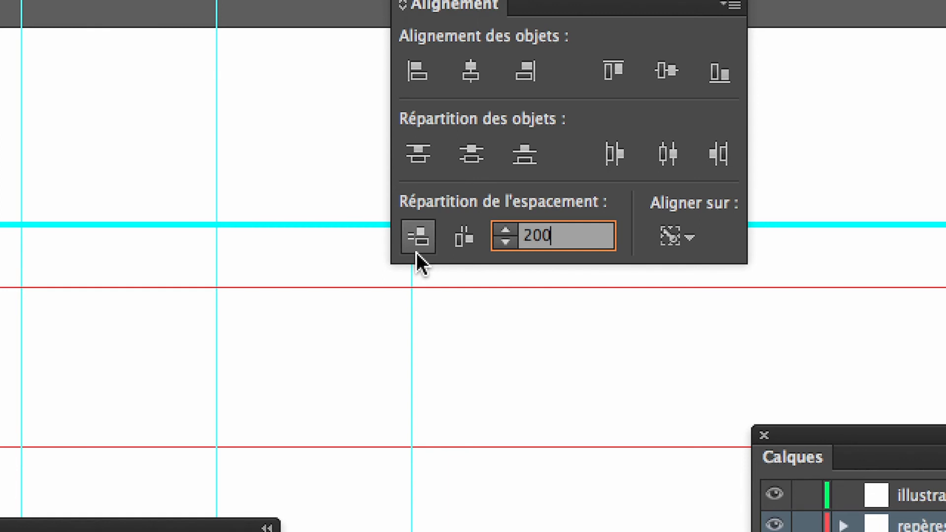
pyautogui.click(417, 237)
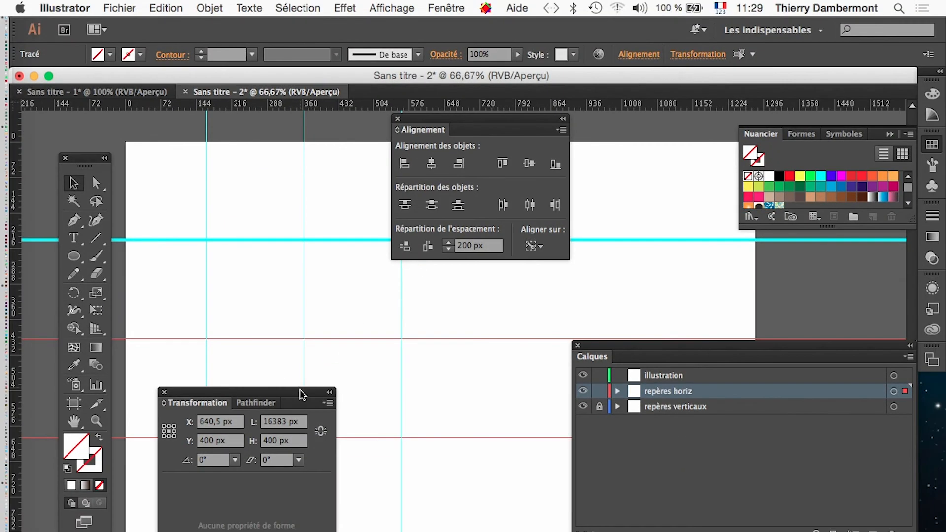
# Step: Move the Transformation and Alignement panels clear of the guides, lock the repères horiz layer and unlock repères verticaux
pyautogui.moveTo(303, 395); pyautogui.dragTo(267, 494)
pyautogui.moveTo(390, 120); pyautogui.dragTo(483, 121)
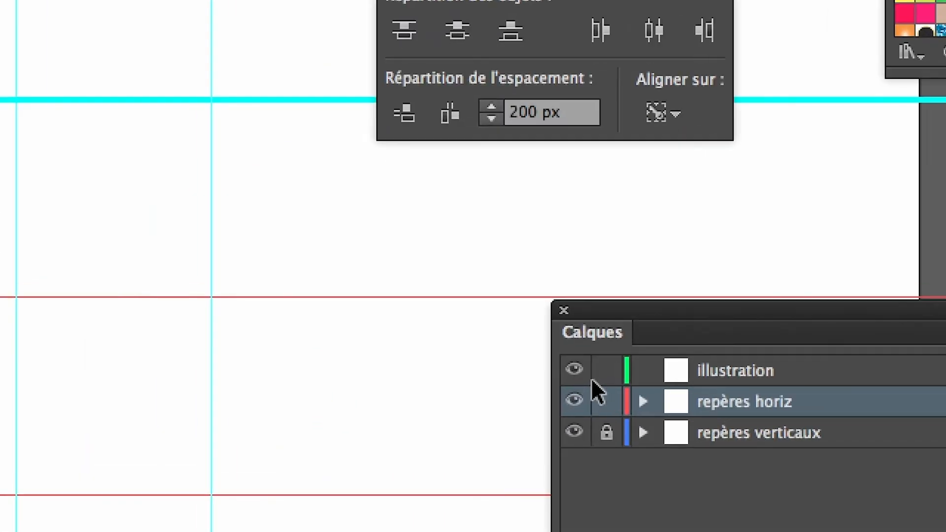
pyautogui.click(604, 400)
pyautogui.click(606, 434)
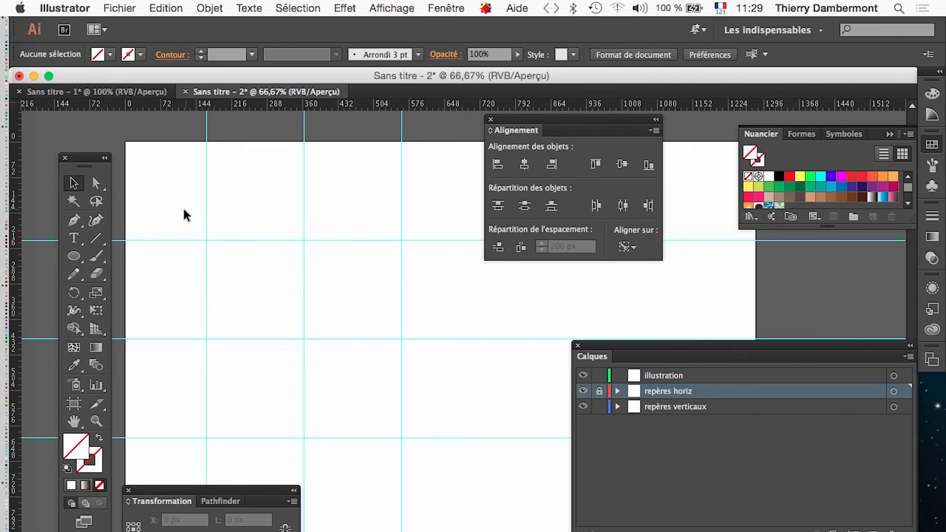
pyautogui.moveTo(186, 212); pyautogui.dragTo(432, 217)
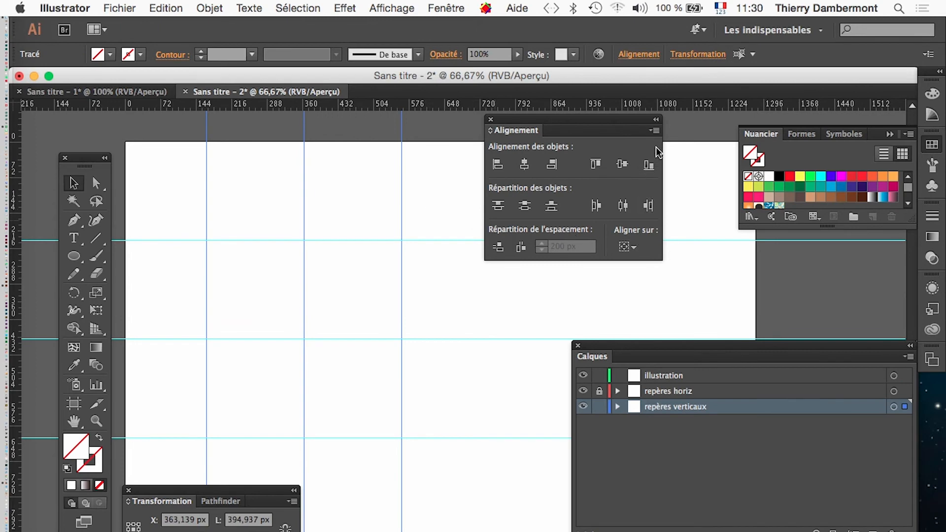
pyautogui.click(638, 250)
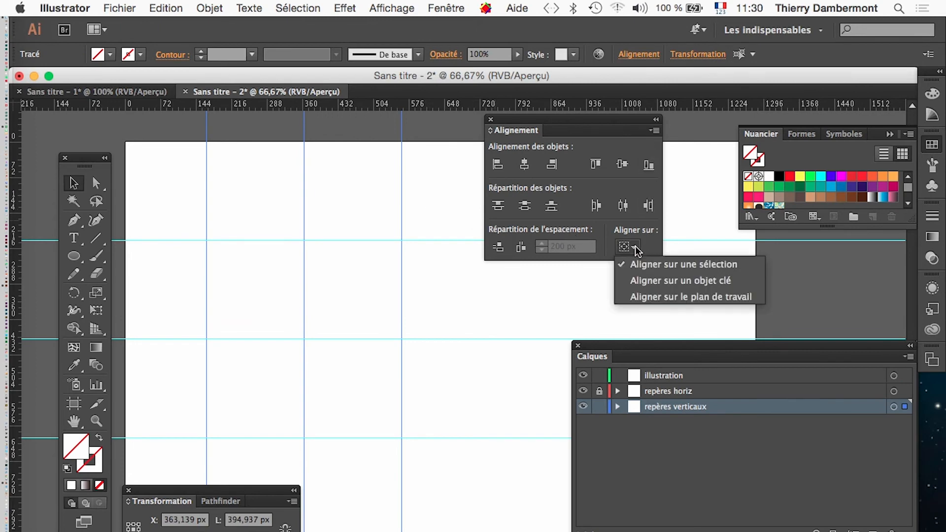
pyautogui.click(215, 191)
# Step: Select the leftmost vertical guide, bring the Transformation panel closer and set the guide's X position to 200 px
pyautogui.click(207, 190)
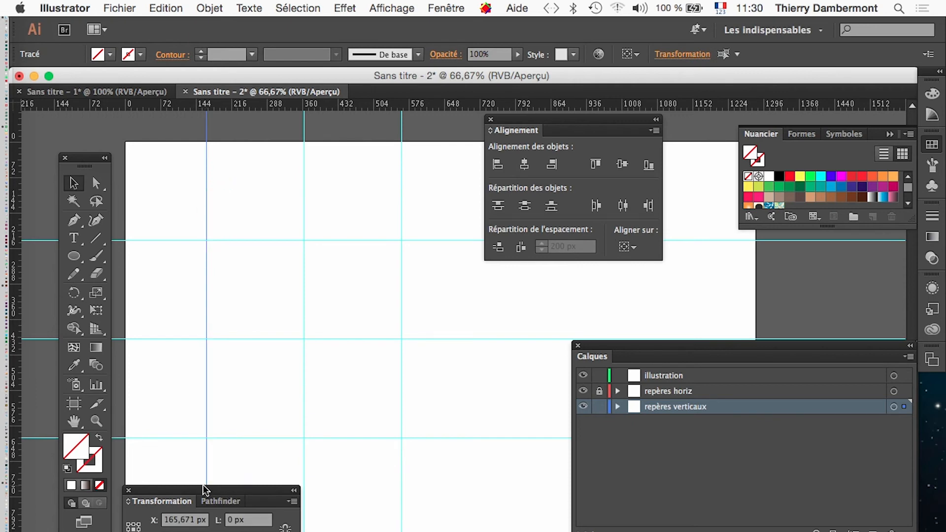
pyautogui.moveTo(204, 487); pyautogui.dragTo(349, 175)
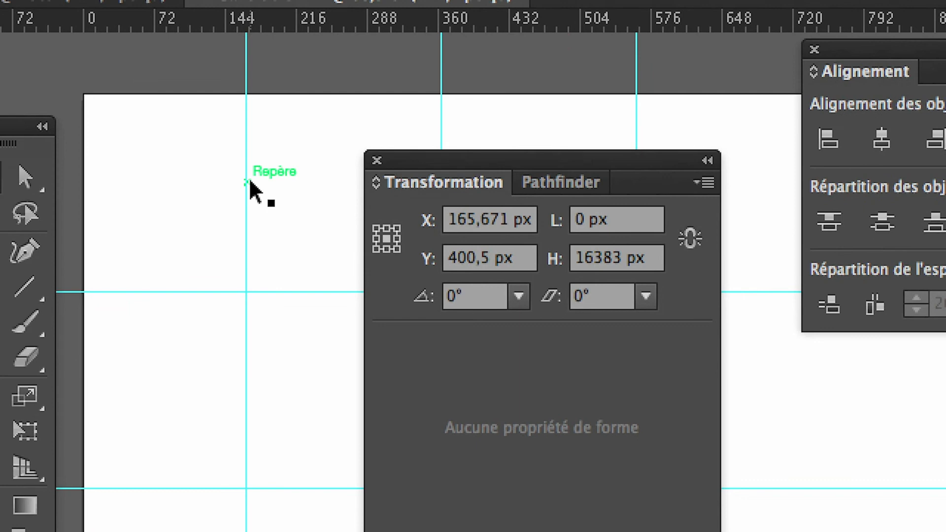
pyautogui.moveTo(282, 179); pyautogui.dragTo(206, 201)
pyautogui.click(470, 223)
pyautogui.doubleClick(326, 195)
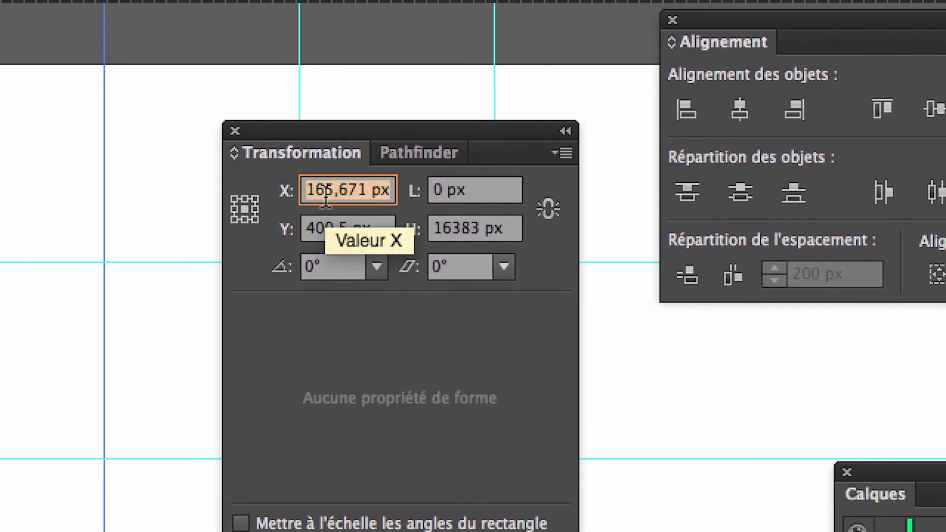
pyautogui.write('200')
pyautogui.press('Tab')
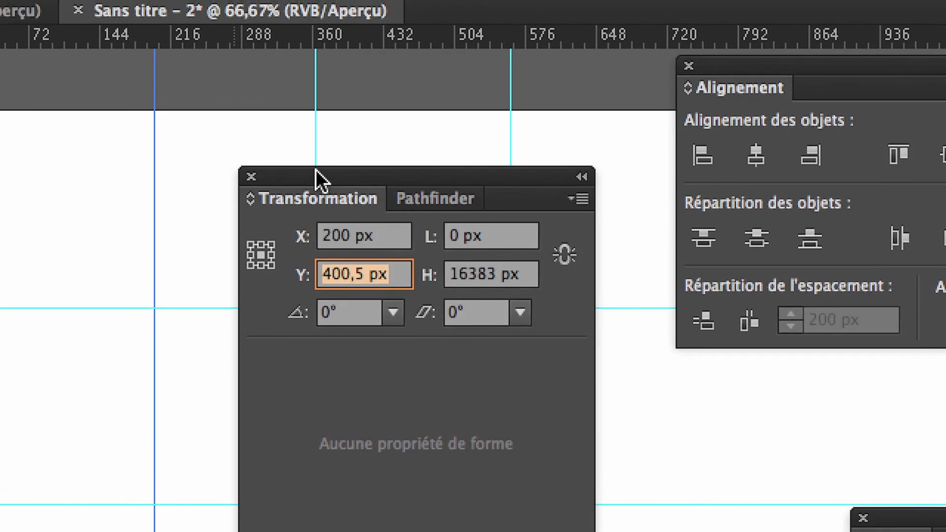
# Step: Select all three vertical guides with key-object alignment and make the leftmost one, at 200 px, the key object
pyautogui.moveTo(306, 134); pyautogui.dragTo(336, 303)
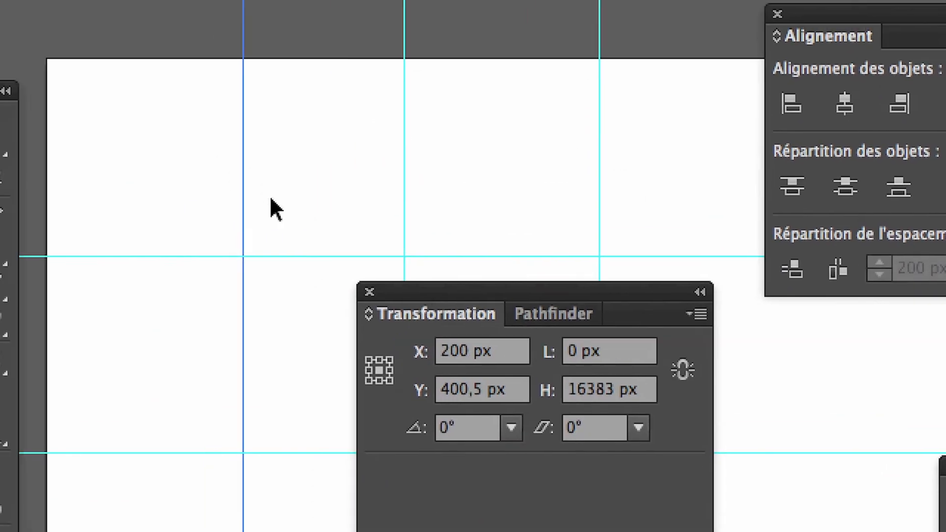
pyautogui.moveTo(46, 166); pyautogui.dragTo(325, 197)
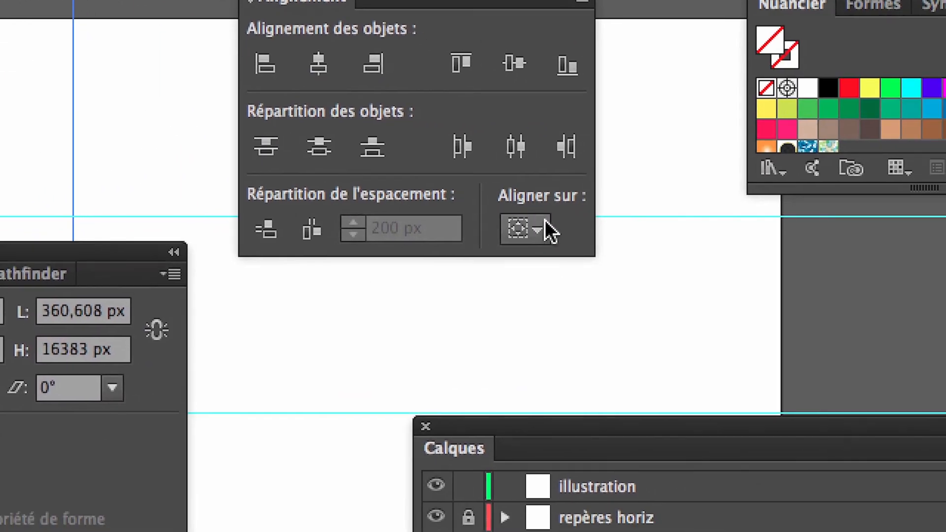
pyautogui.click(545, 222)
pyautogui.click(641, 294)
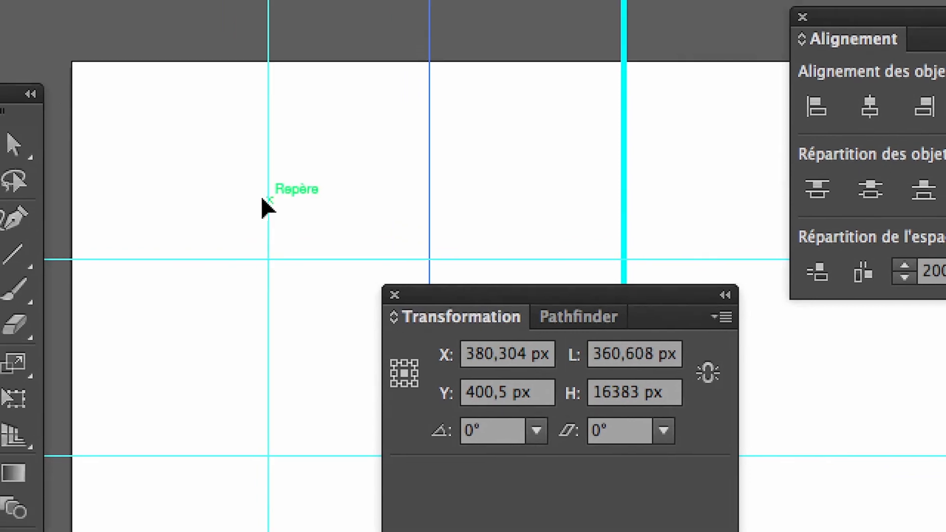
pyautogui.click(267, 205)
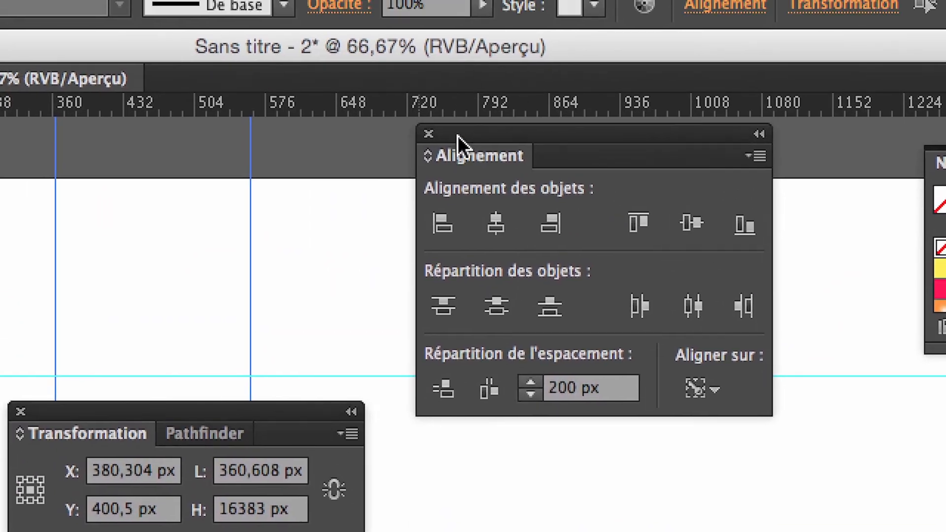
# Step: Set the spacing to 300 px and distribute the three vertical guides horizontally from the key guide
pyautogui.moveTo(456, 135); pyautogui.dragTo(304, 147)
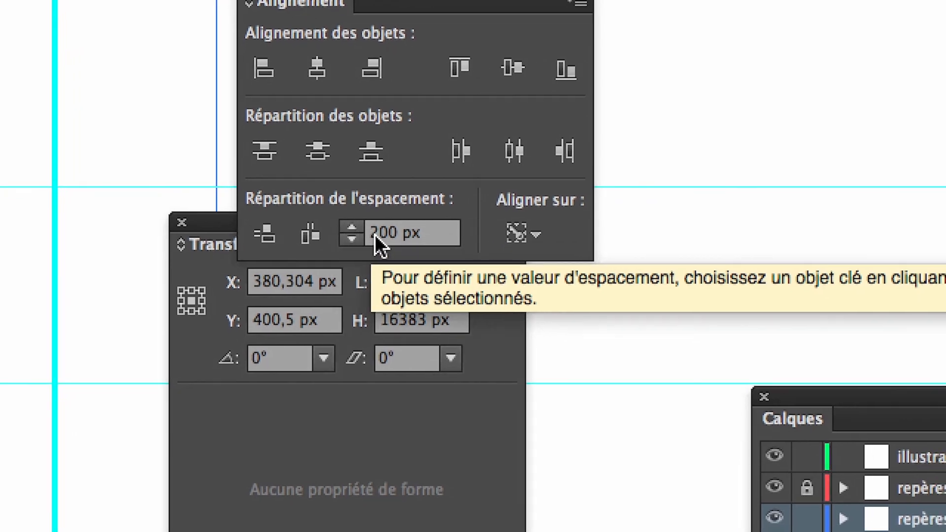
pyautogui.moveTo(401, 403); pyautogui.dragTo(387, 403)
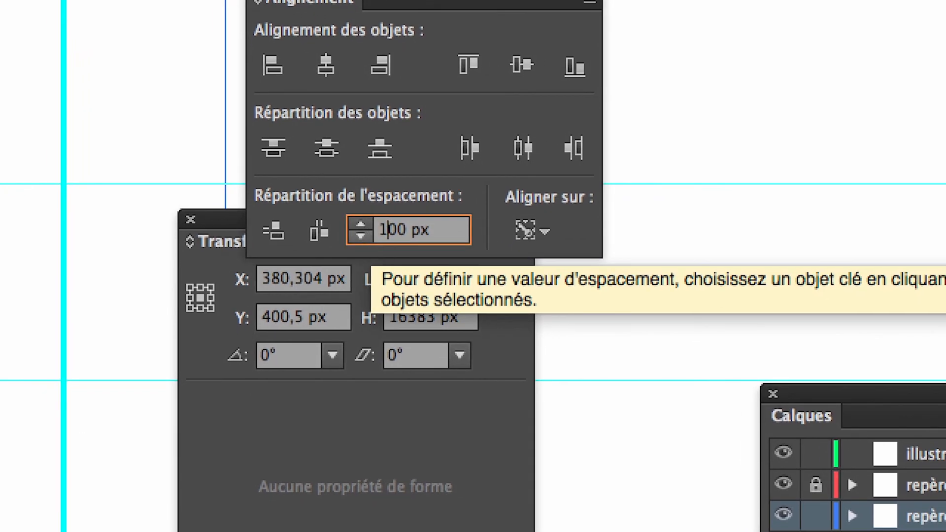
pyautogui.moveTo(388, 229); pyautogui.dragTo(372, 230)
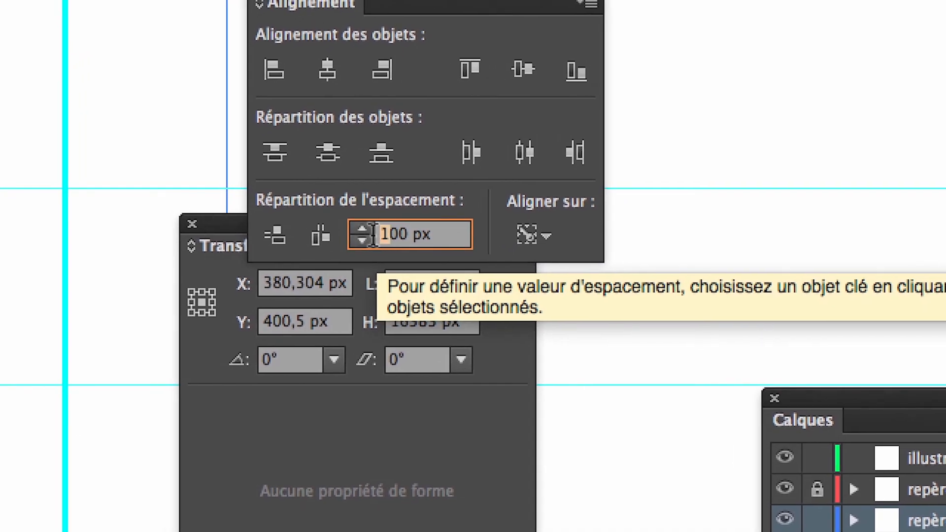
pyautogui.write('3')
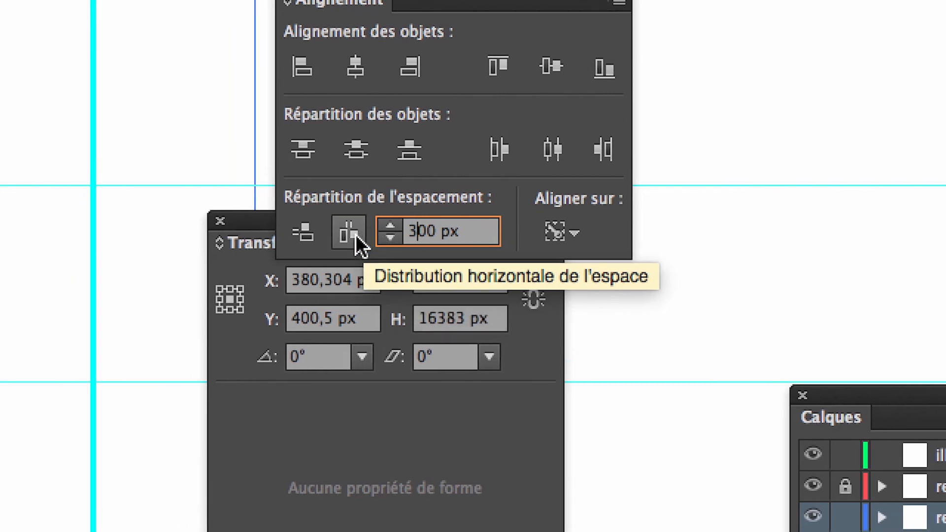
pyautogui.click(356, 235)
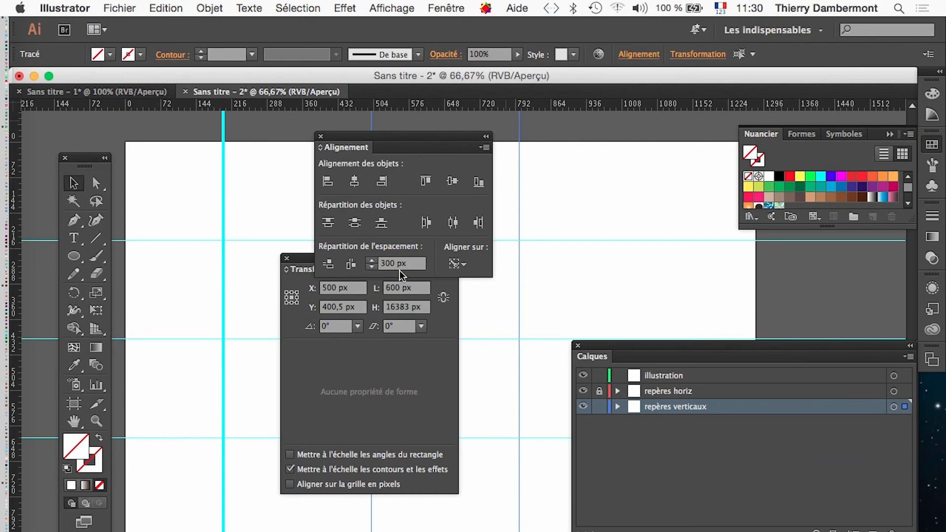
# Step: Move the Alignement and Transformation panels clear of the vertical guides and choose Aligner sur un objet clé again
pyautogui.moveTo(350, 138); pyautogui.dragTo(695, 276)
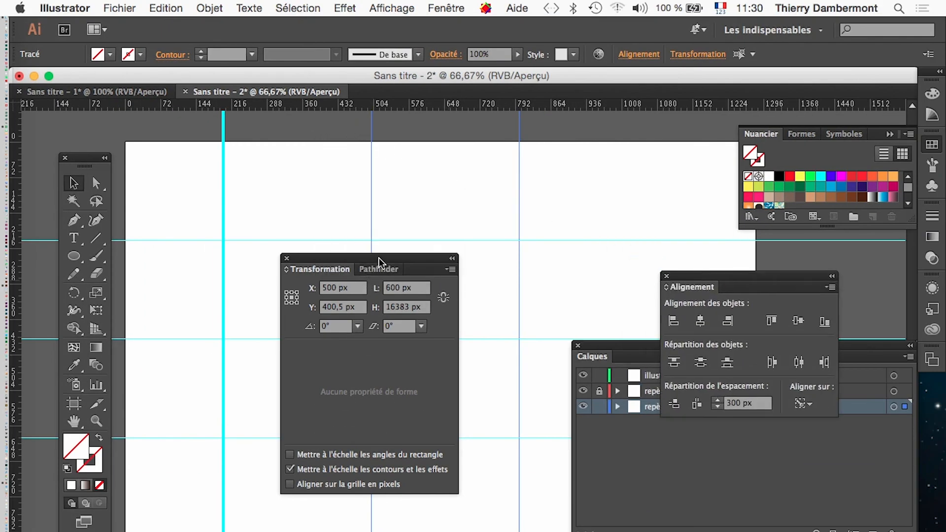
pyautogui.moveTo(379, 259); pyautogui.dragTo(355, 470)
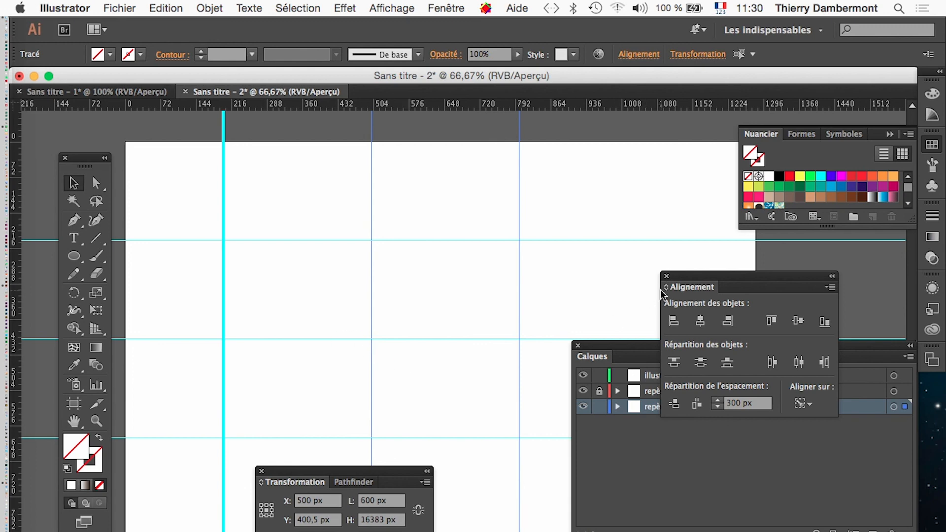
pyautogui.moveTo(685, 279); pyautogui.dragTo(562, 164)
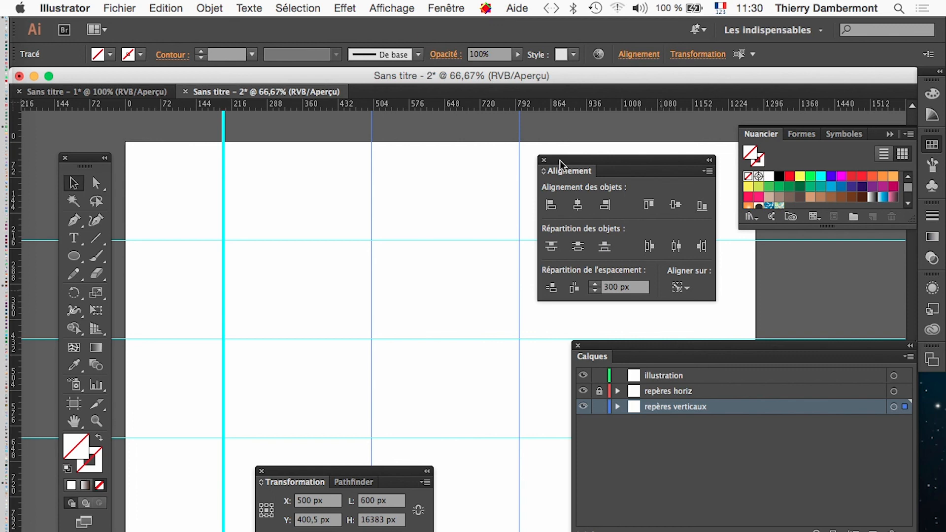
pyautogui.click(681, 287)
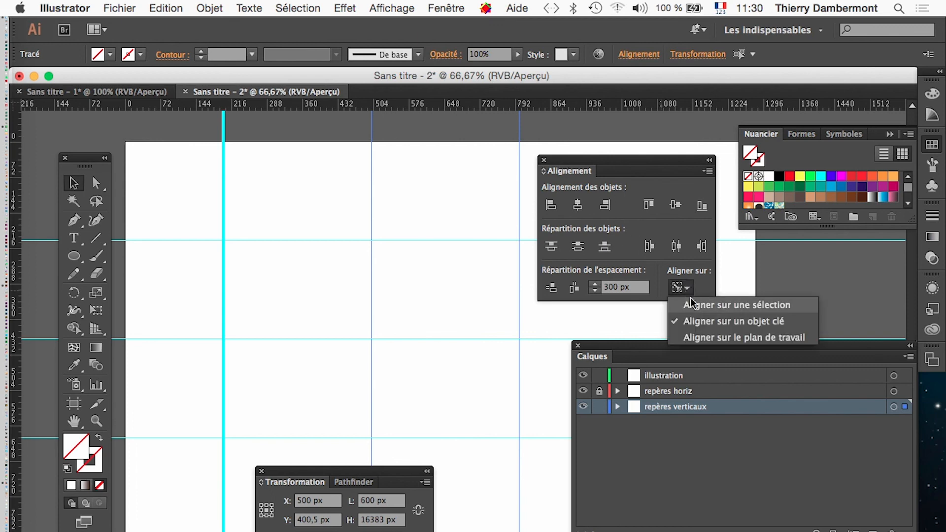
pyautogui.click(706, 322)
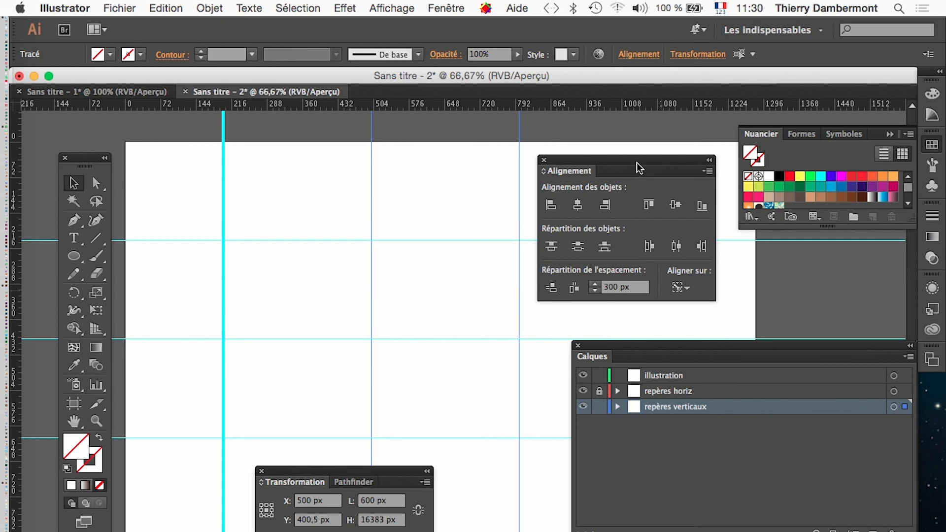